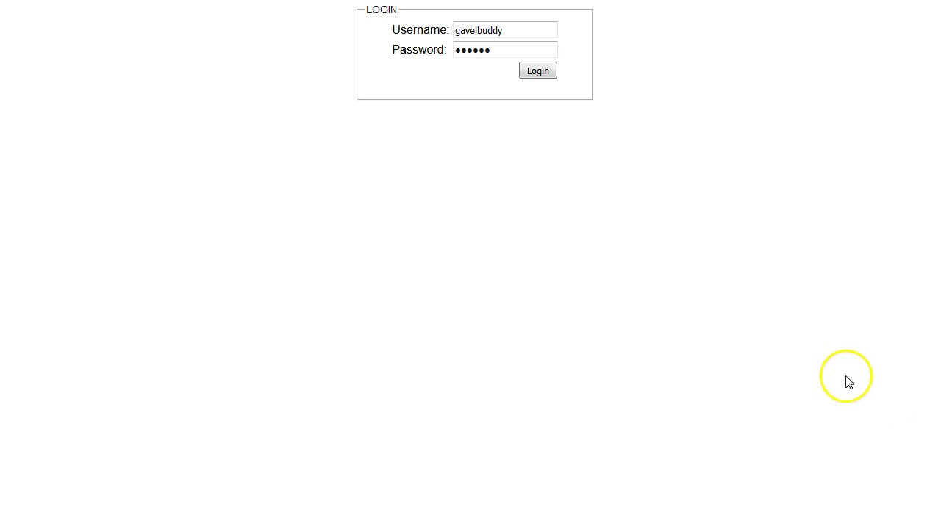
- Sign in to Gavel Buddy from the login form
{"action": "left_click", "coordinate": [545, 75]}
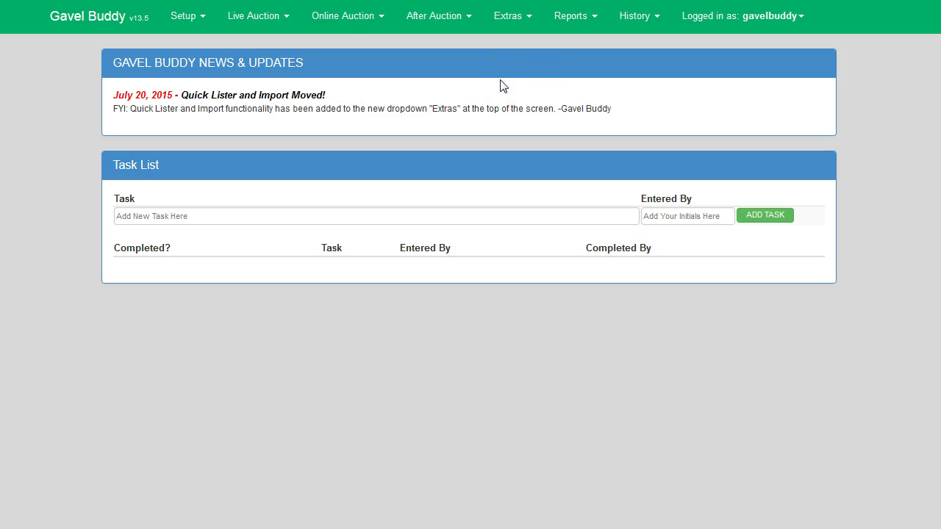
- Open Setup > Add/Edit Auctions, review the existing auctions, then return to Add Auction
{"action": "left_click", "coordinate": [182, 15]}
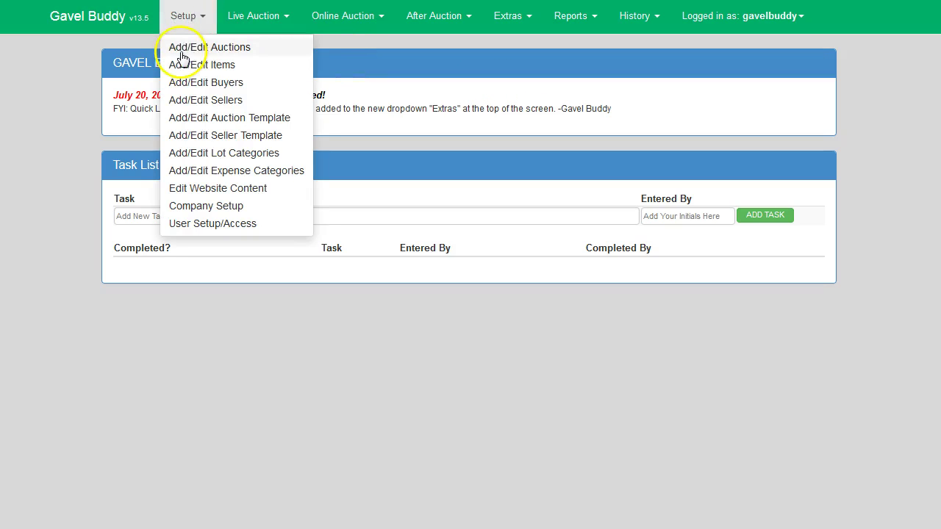
{"action": "left_click", "coordinate": [181, 48]}
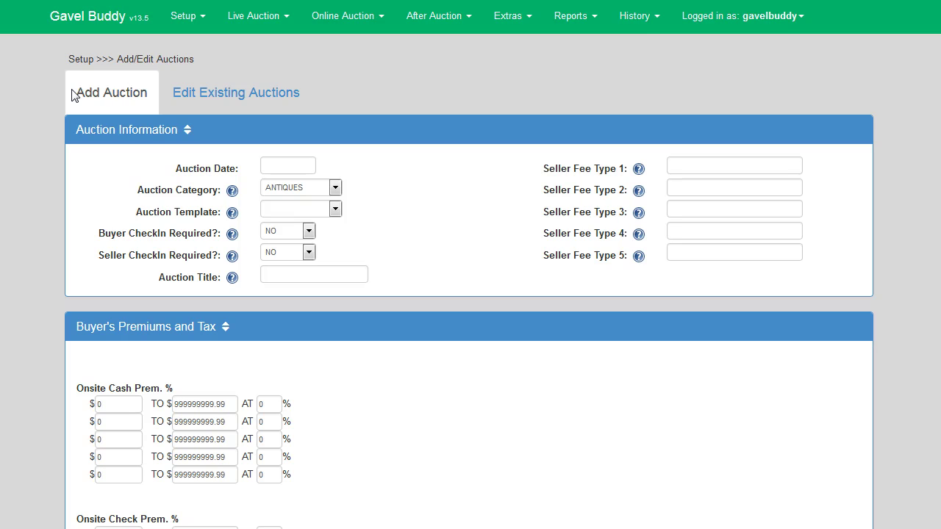
{"action": "left_click", "coordinate": [204, 94]}
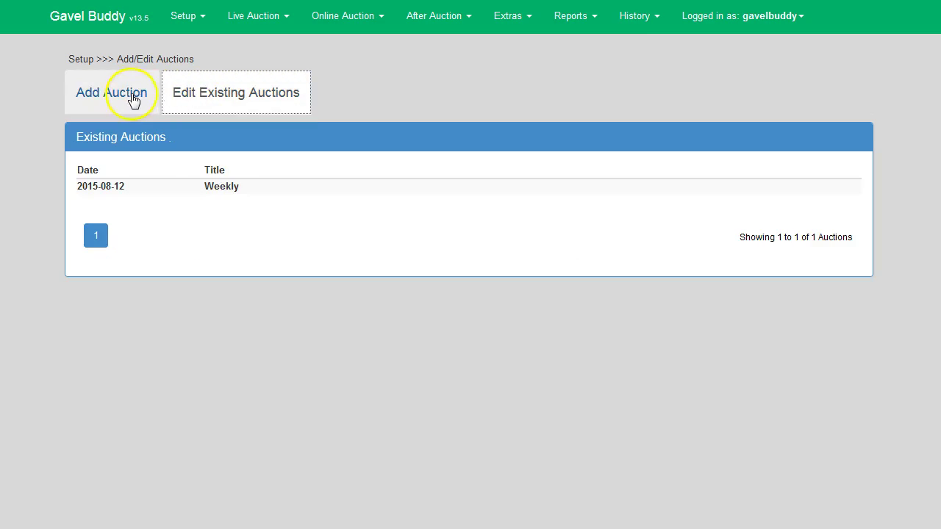
{"action": "left_click", "coordinate": [131, 98]}
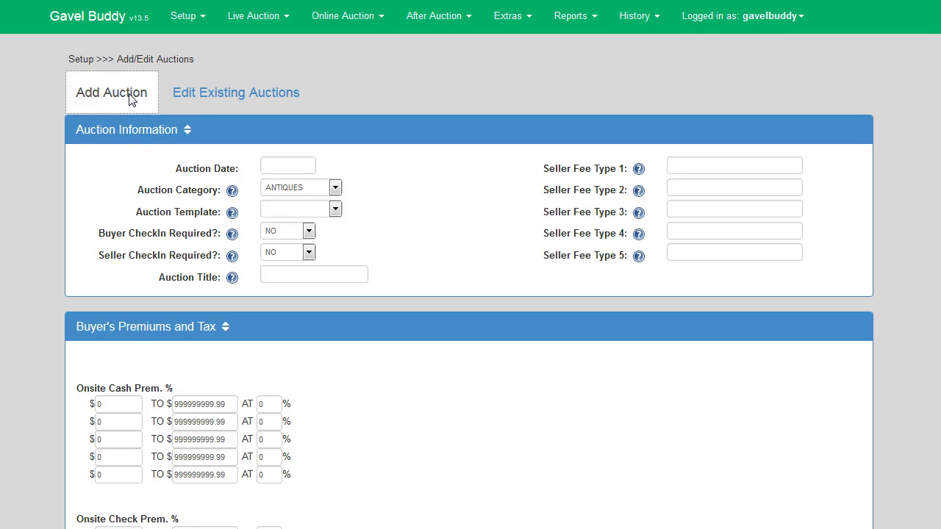
- Pick September 18, 2015 as the auction date in the calendar
{"action": "left_click", "coordinate": [279, 167]}
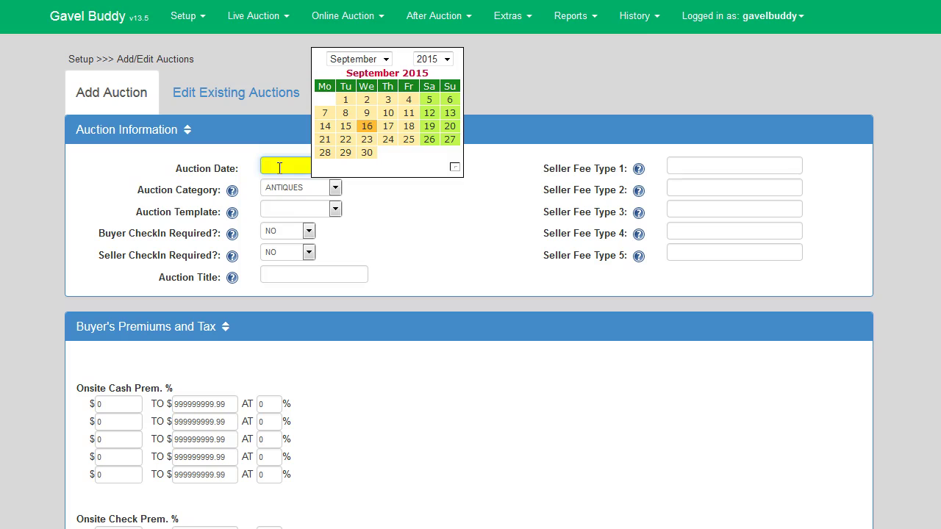
{"action": "left_click", "coordinate": [412, 128]}
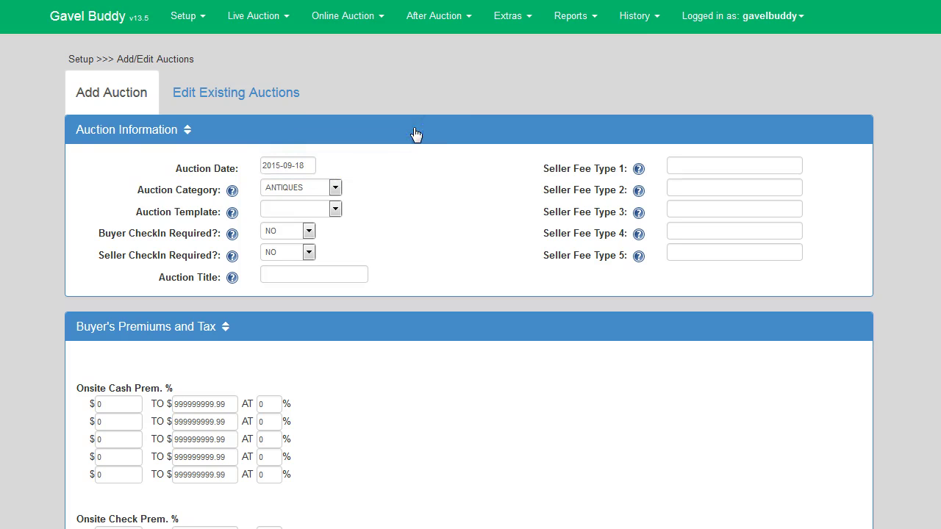
{"action": "left_click", "coordinate": [307, 189]}
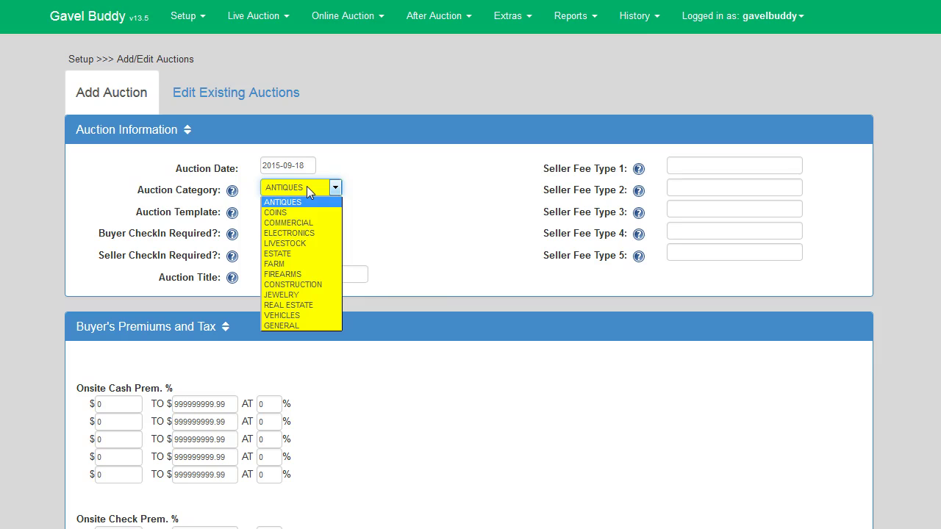
{"action": "left_click", "coordinate": [310, 202]}
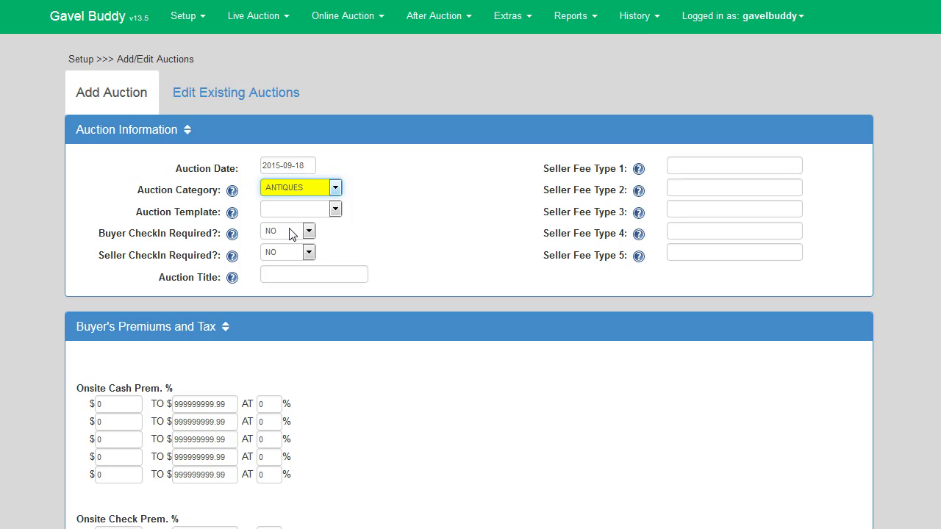
{"action": "left_click", "coordinate": [290, 232]}
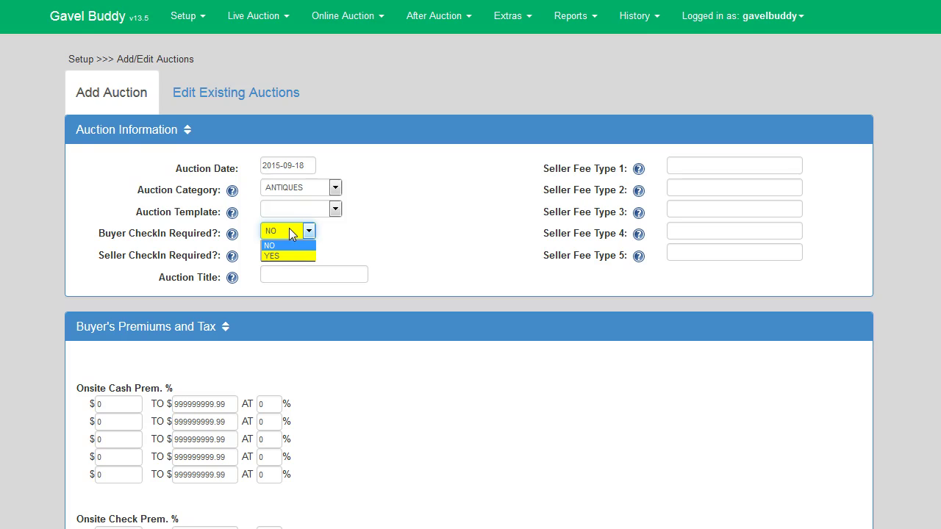
{"action": "left_click", "coordinate": [273, 246]}
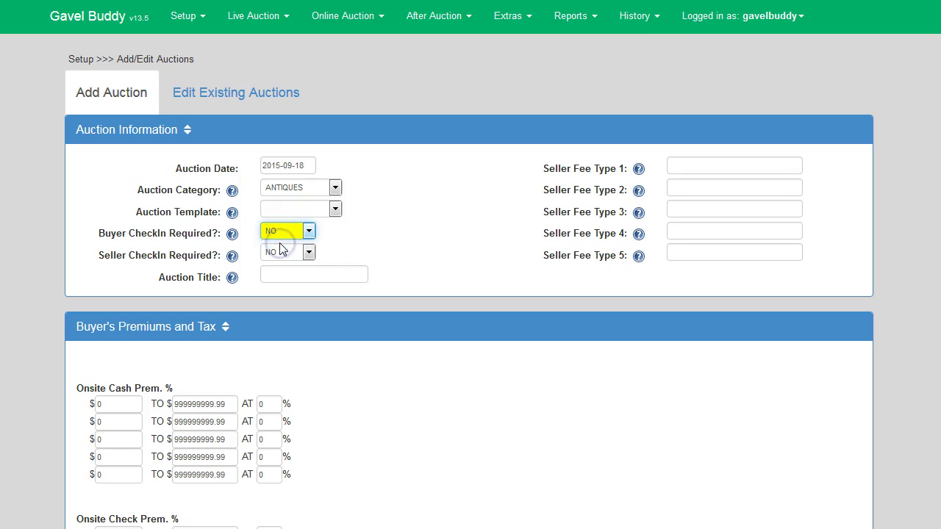
{"action": "left_click", "coordinate": [275, 253]}
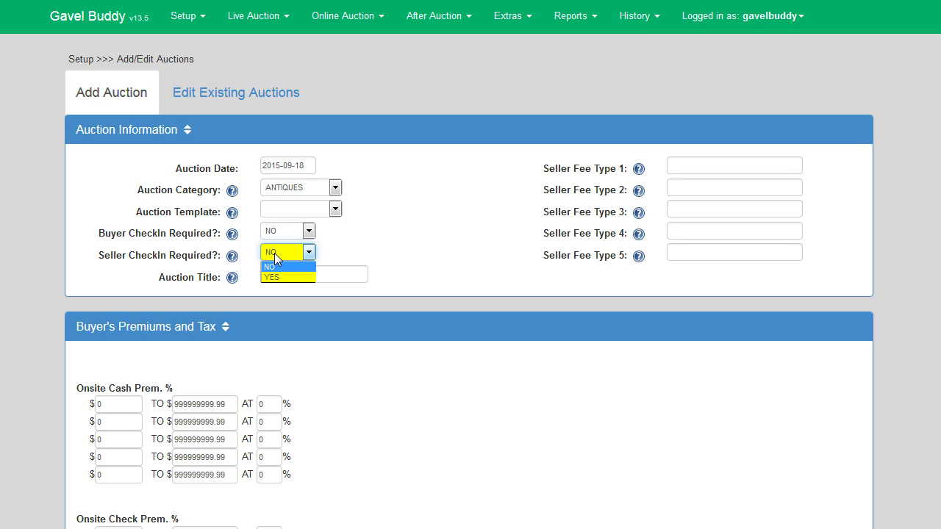
{"action": "left_click", "coordinate": [275, 253]}
{"action": "left_click", "coordinate": [336, 272]}
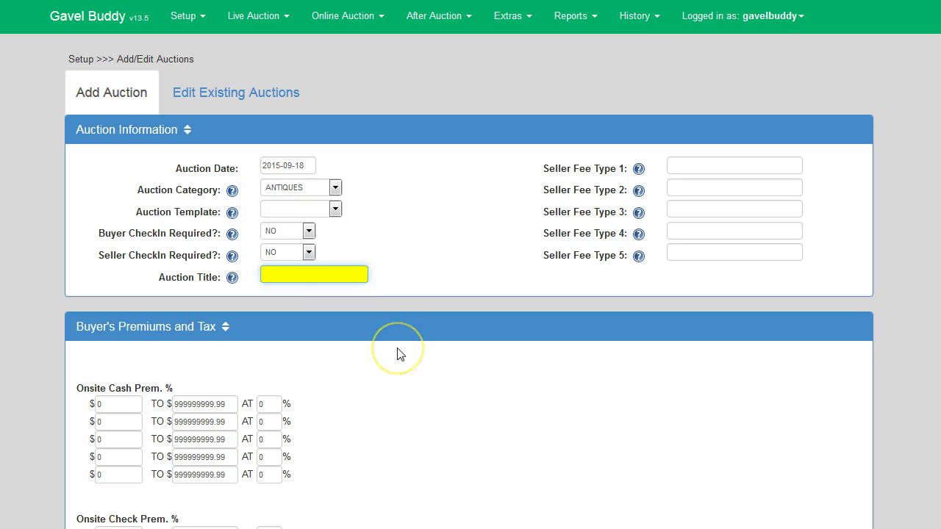
- Title the auction 'Weekly Antique Auction', with seller fee types Advertising and Storage
{"action": "left_click", "coordinate": [332, 274]}
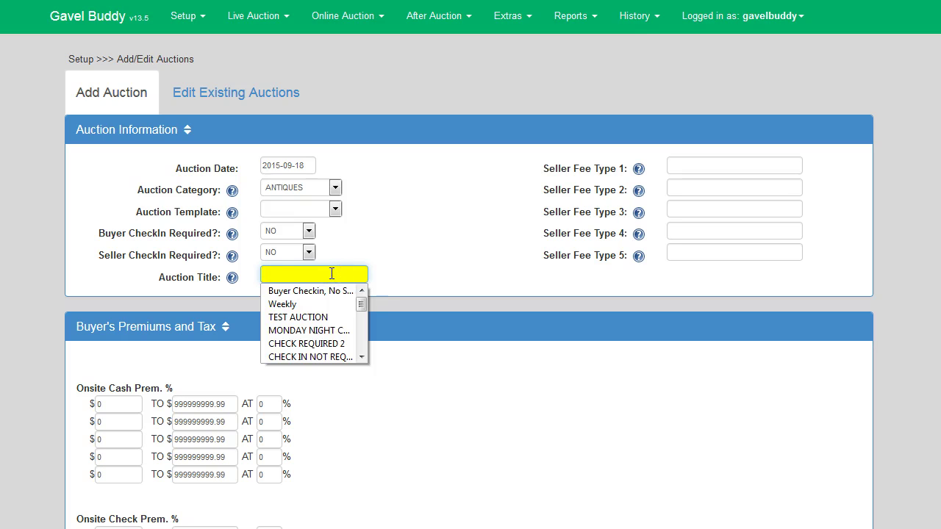
{"action": "type", "text": "Weekly Antique Auction"}
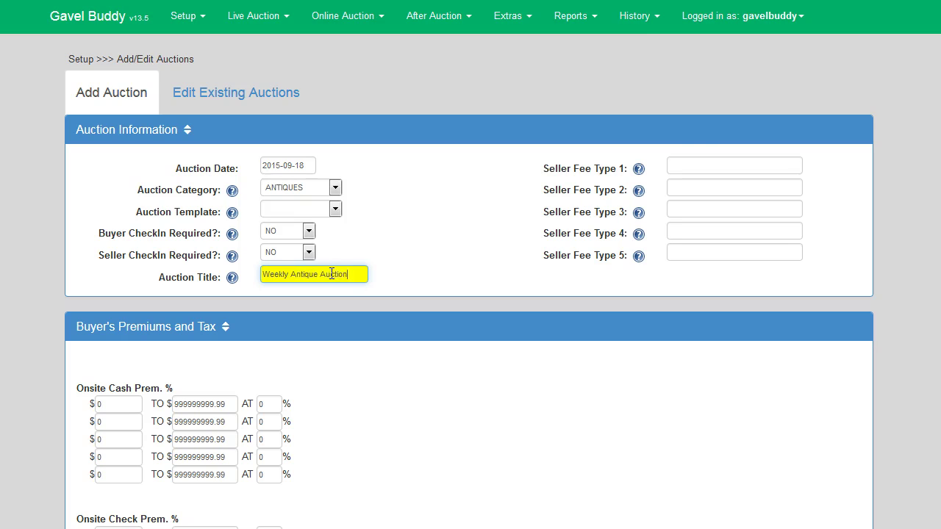
{"action": "left_click", "coordinate": [682, 165]}
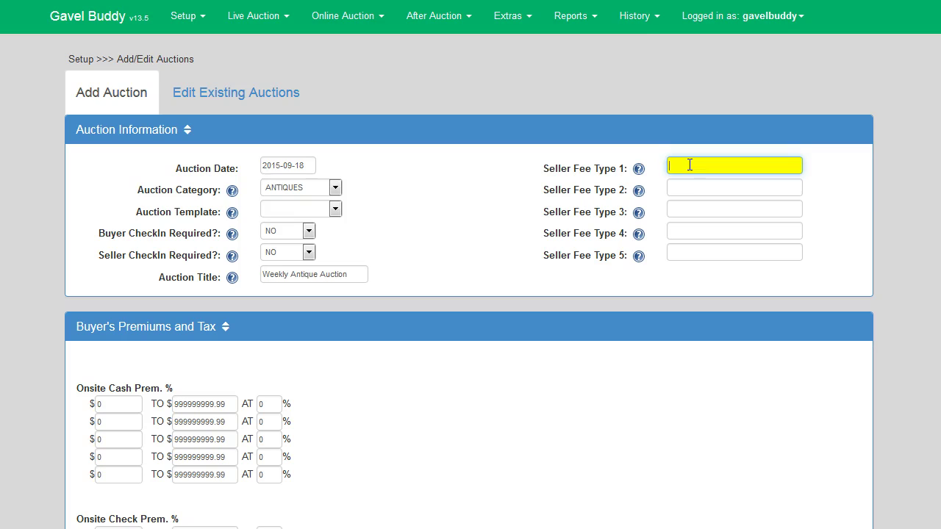
{"action": "type", "text": "Ne"}
{"action": "key", "text": "BackSpace"}
{"action": "key", "text": "BackSpace"}
{"action": "type", "text": "Ad"}
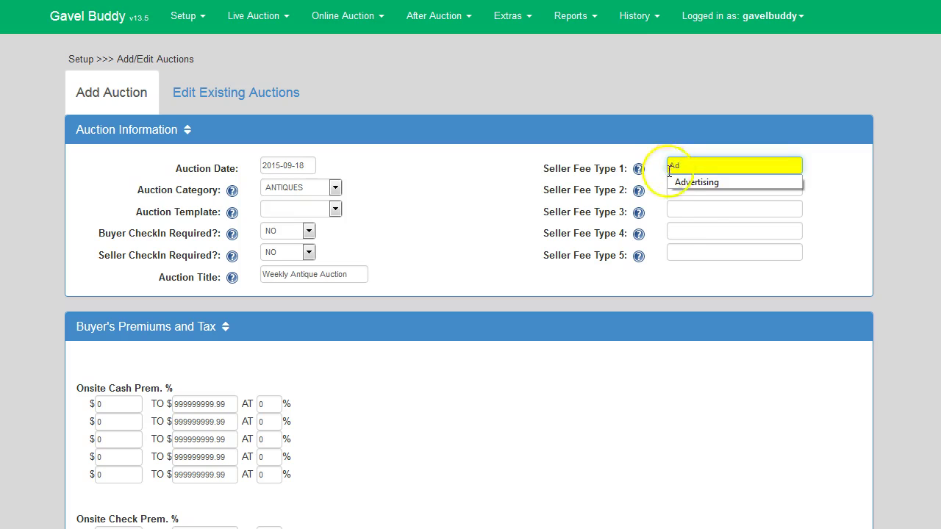
{"action": "left_click", "coordinate": [697, 183]}
{"action": "left_click", "coordinate": [695, 190]}
{"action": "type", "text": "S"}
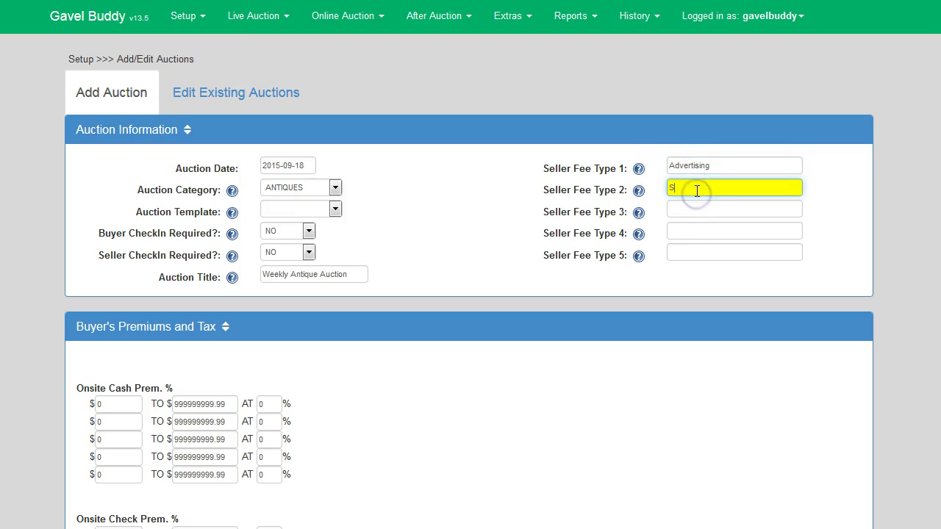
{"action": "type", "text": "torage"}
- Scroll down to the Buyer's Premiums and Tax panel with its premium tiers
{"action": "scroll", "coordinate": [697, 189], "scroll_direction": "down", "scroll_amount": 3}
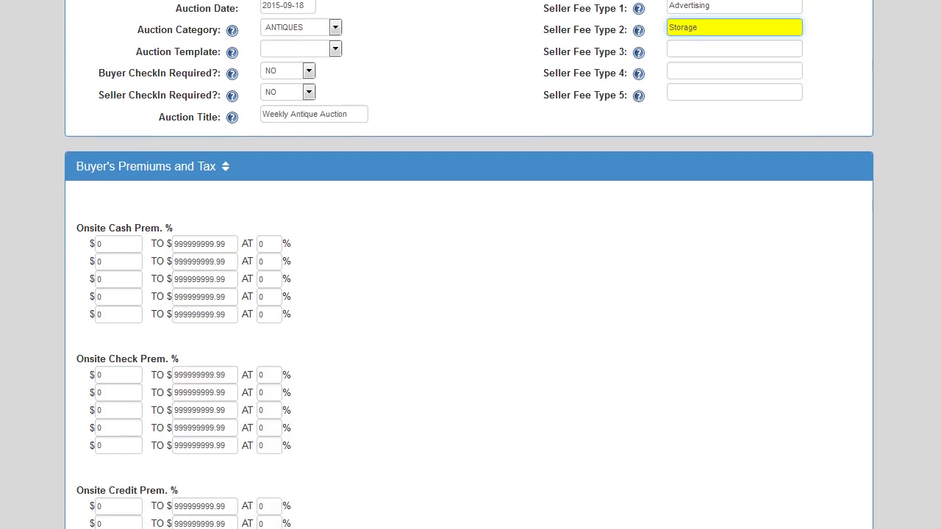
{"action": "scroll", "coordinate": [469, 264], "scroll_direction": "down", "scroll_amount": 1}
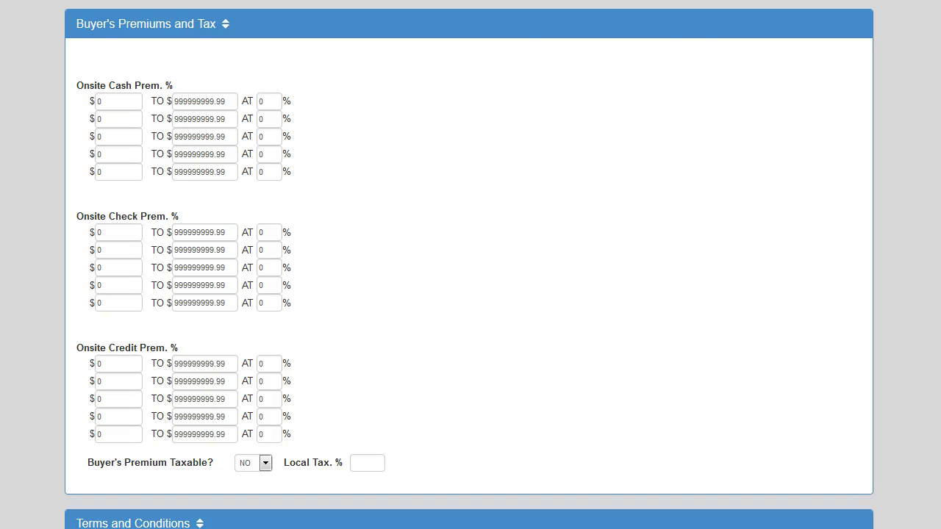
- Set onsite cash premium tiers: 10% from $0 to $500, 5% from $500.01
{"action": "left_click", "coordinate": [236, 101]}
{"action": "type", "text": "500"}
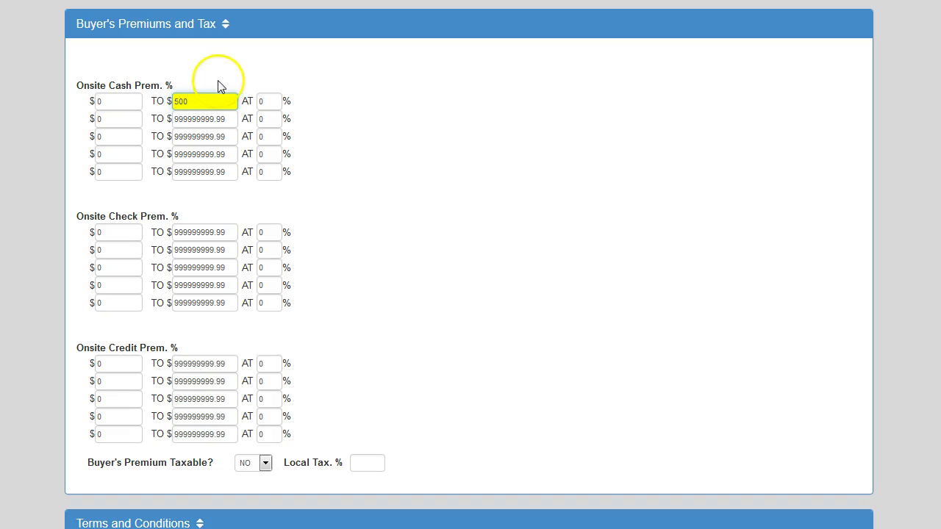
{"action": "left_click", "coordinate": [247, 104]}
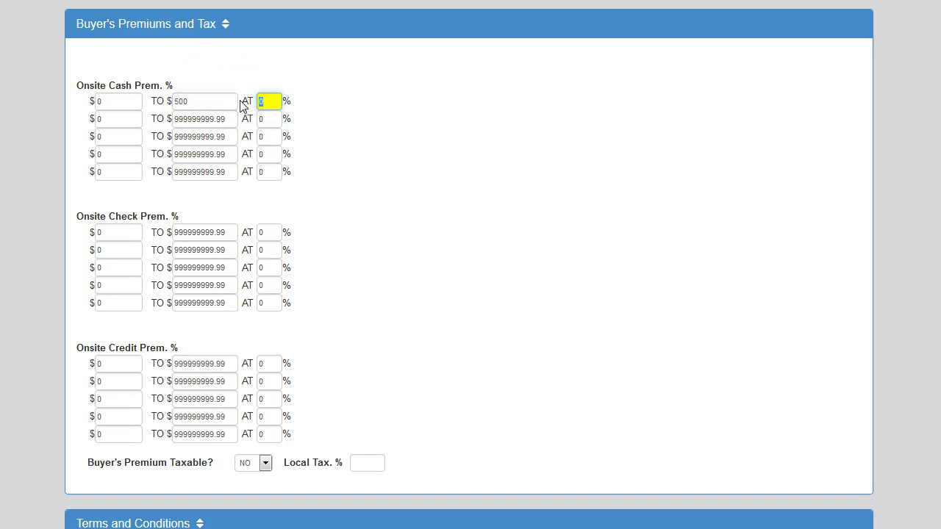
{"action": "type", "text": "10"}
{"action": "left_click", "coordinate": [120, 118]}
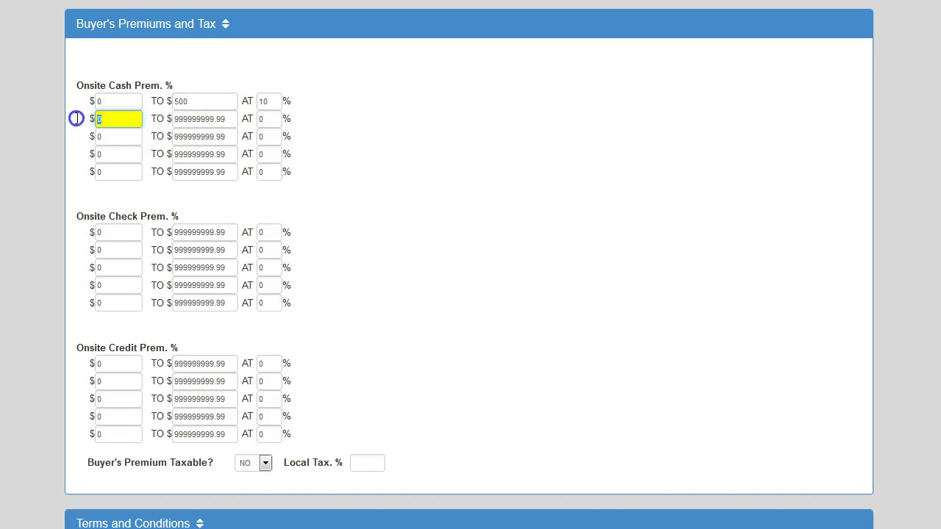
{"action": "type", "text": "500.01"}
{"action": "left_click", "coordinate": [266, 120]}
{"action": "left_click_drag", "start_coordinate": [265, 120], "coordinate": [252, 120]}
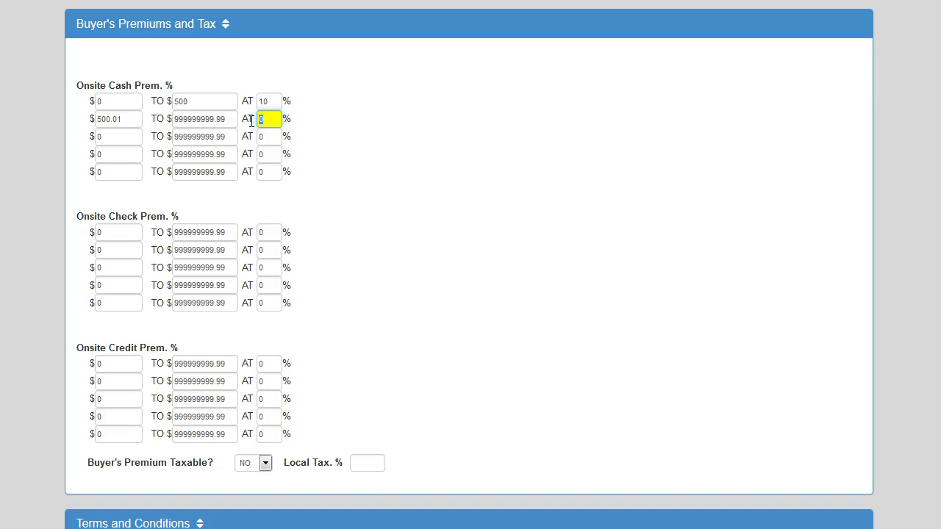
{"action": "type", "text": "5"}
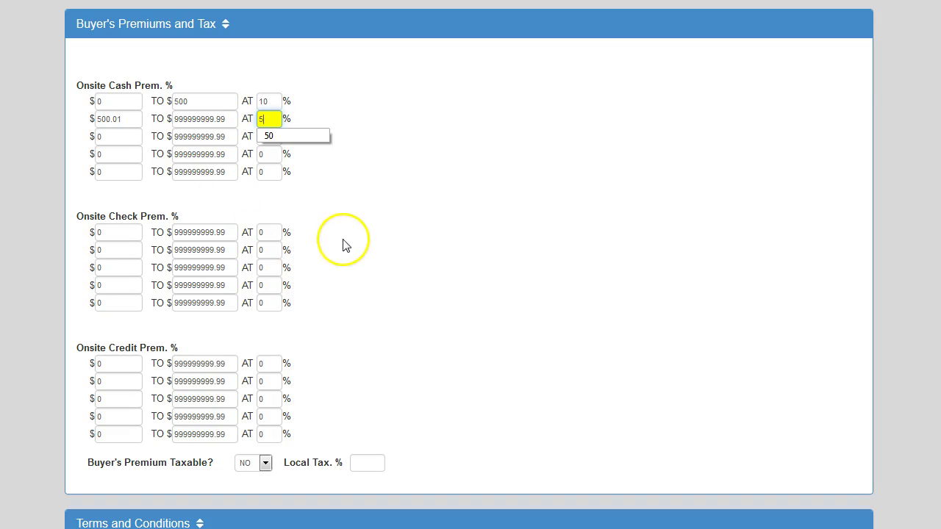
{"action": "left_click", "coordinate": [363, 104]}
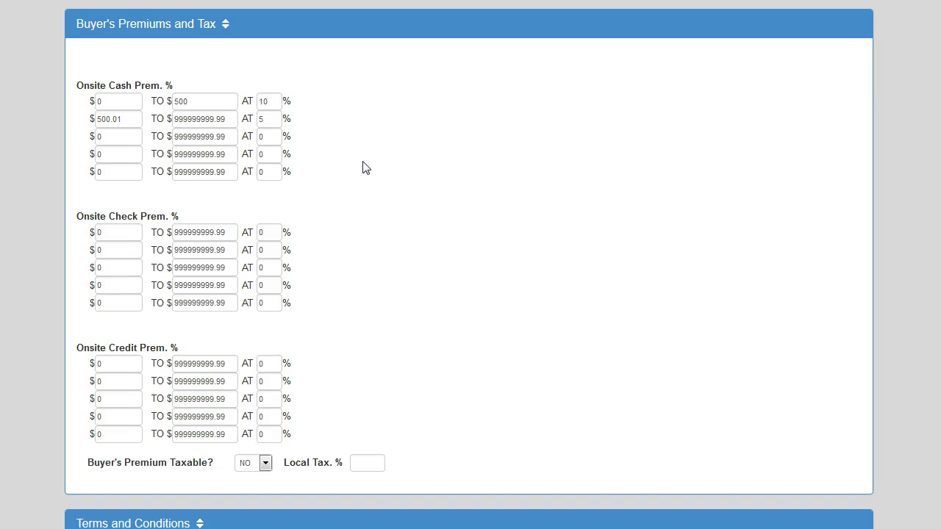
- Make the first cash tier run $0 to 999999999.99 at 10%, zeroing the second tier
{"action": "double_click", "coordinate": [136, 119]}
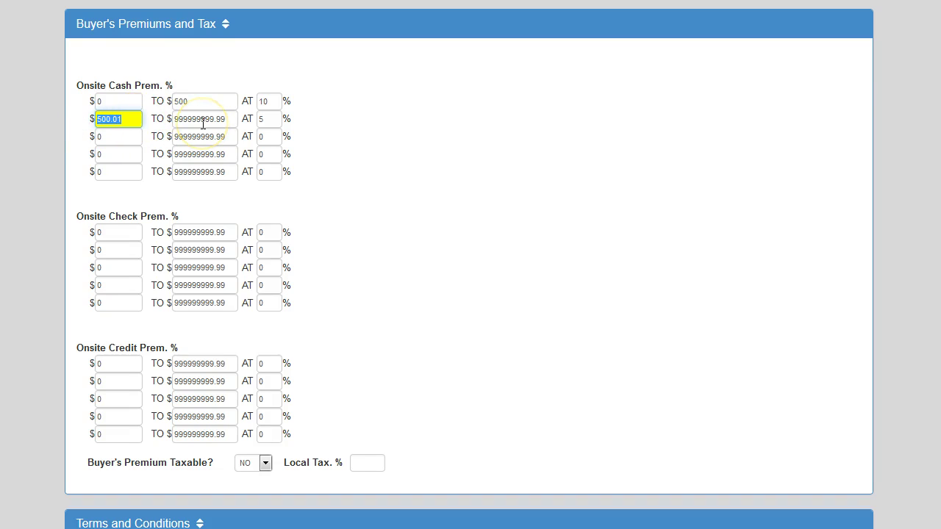
{"action": "type", "text": "0"}
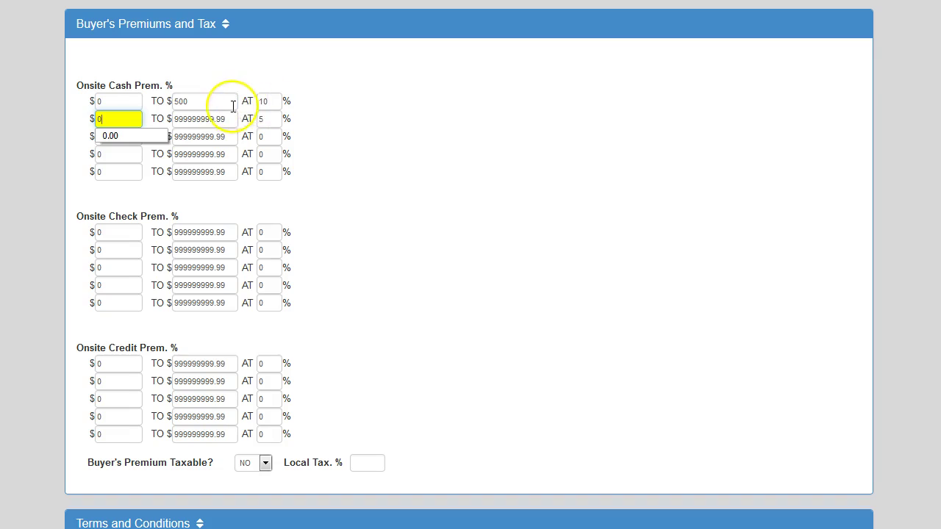
{"action": "double_click", "coordinate": [229, 101]}
{"action": "type", "text": "9999"}
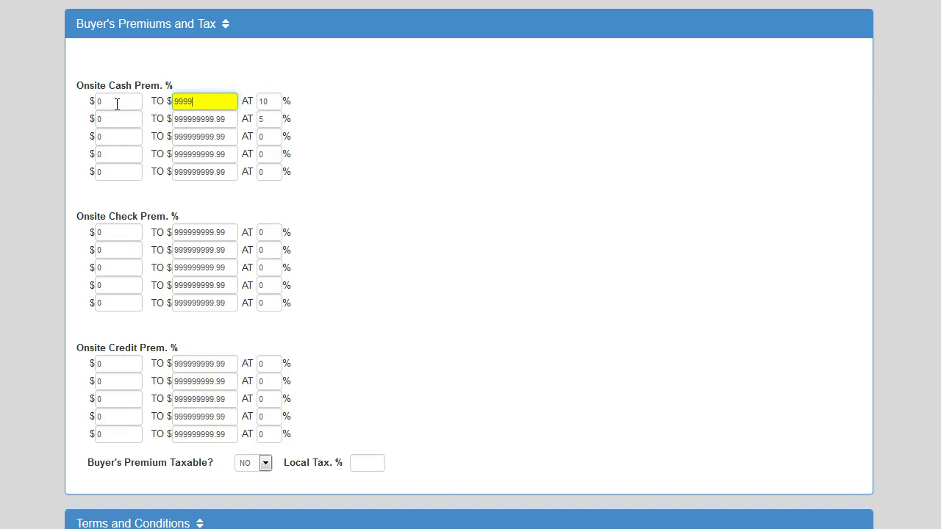
{"action": "type", "text": "99999.99"}
{"action": "double_click", "coordinate": [269, 119]}
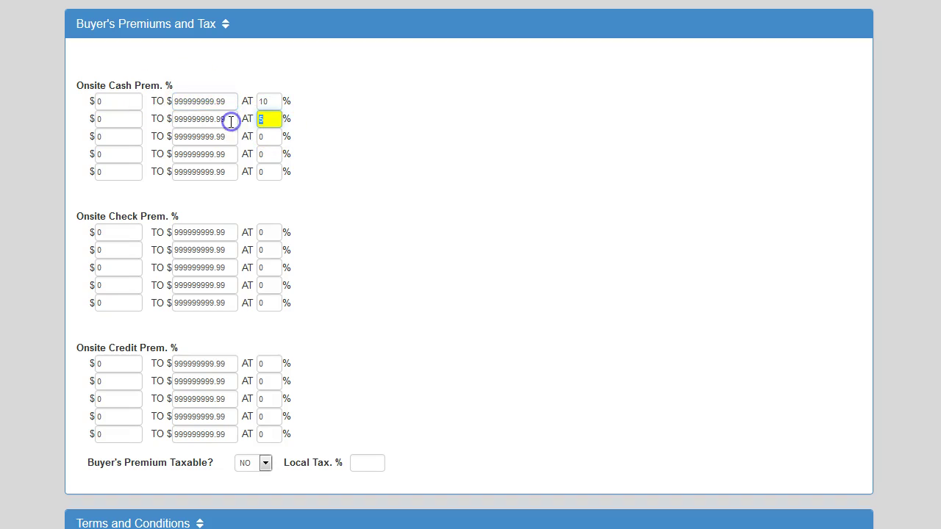
{"action": "type", "text": "0"}
{"action": "left_click", "coordinate": [266, 121]}
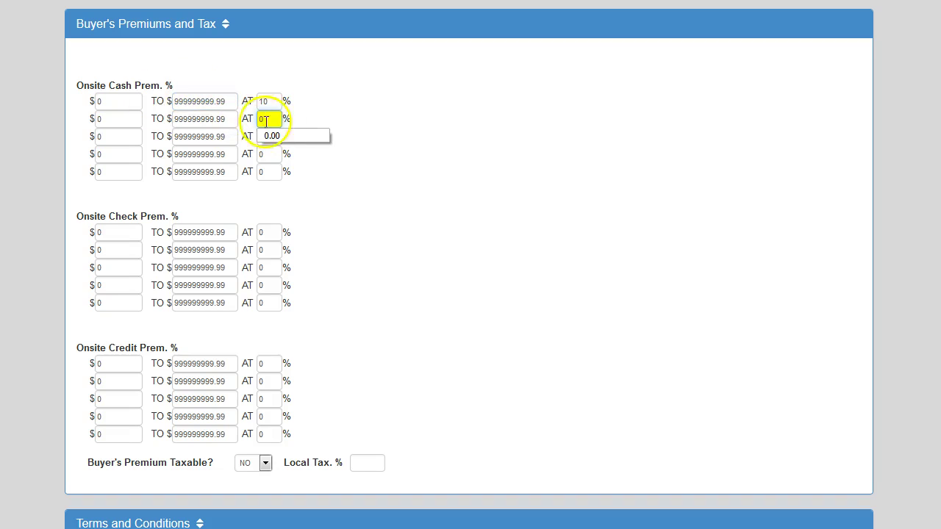
{"action": "left_click", "coordinate": [270, 101]}
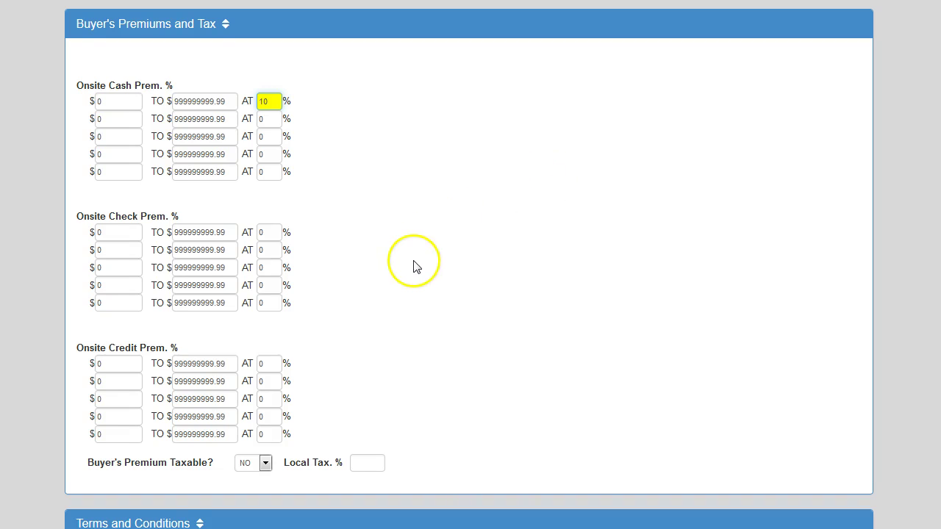
{"action": "scroll", "coordinate": [421, 265], "scroll_direction": "down", "scroll_amount": 2}
{"action": "scroll", "coordinate": [420, 264], "scroll_direction": "down", "scroll_amount": 2}
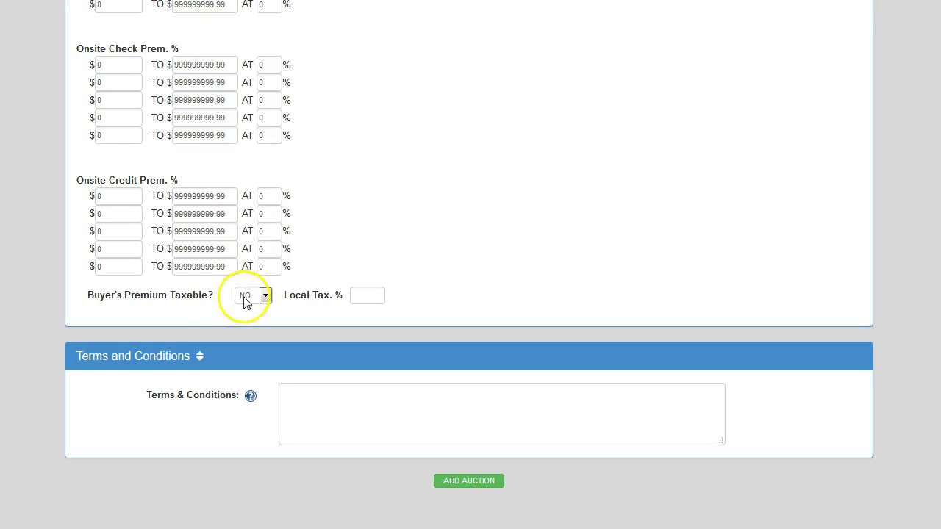
- Enter 7 in the Local Tax % field
{"action": "left_click", "coordinate": [370, 294]}
{"action": "type", "text": "7"}
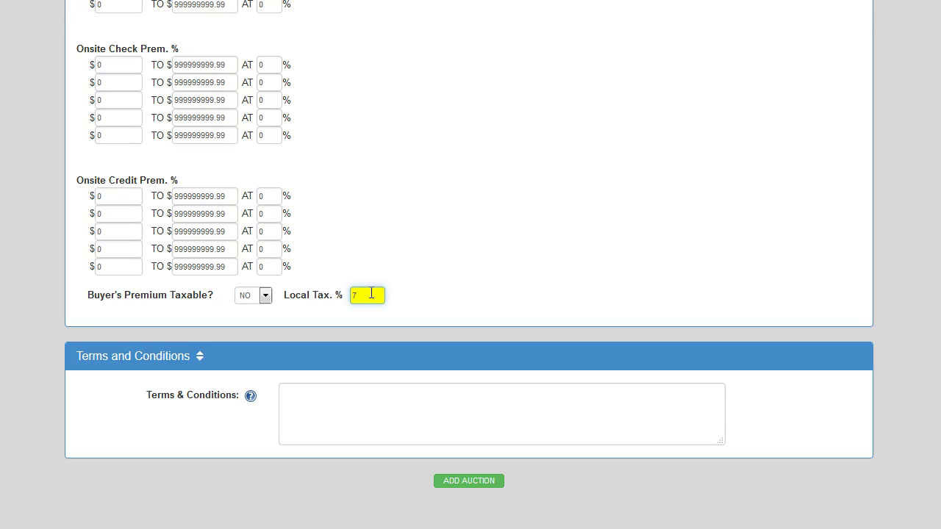
{"action": "left_click", "coordinate": [386, 292]}
{"action": "scroll", "coordinate": [385, 291], "scroll_direction": "up", "scroll_amount": 2}
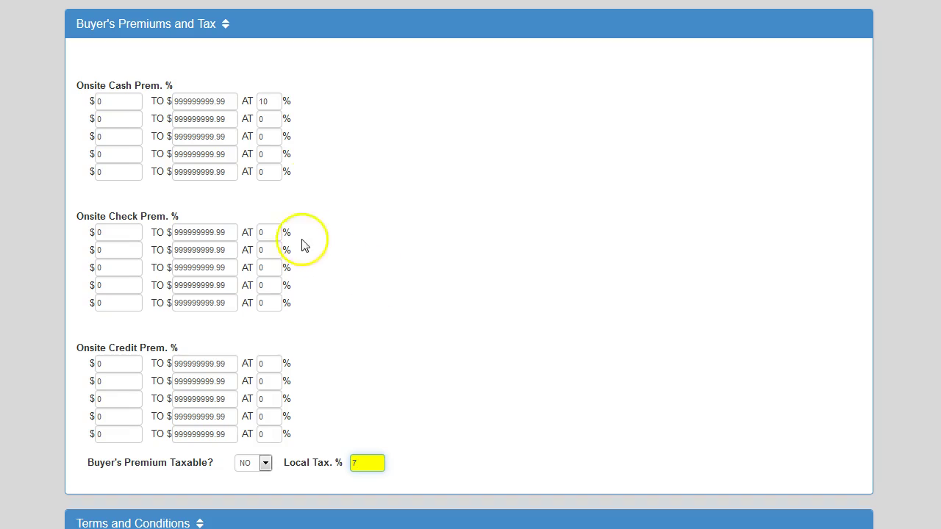
- Set the onsite check premium to 10% and the onsite credit premium to 12.5%
{"action": "left_click", "coordinate": [269, 232]}
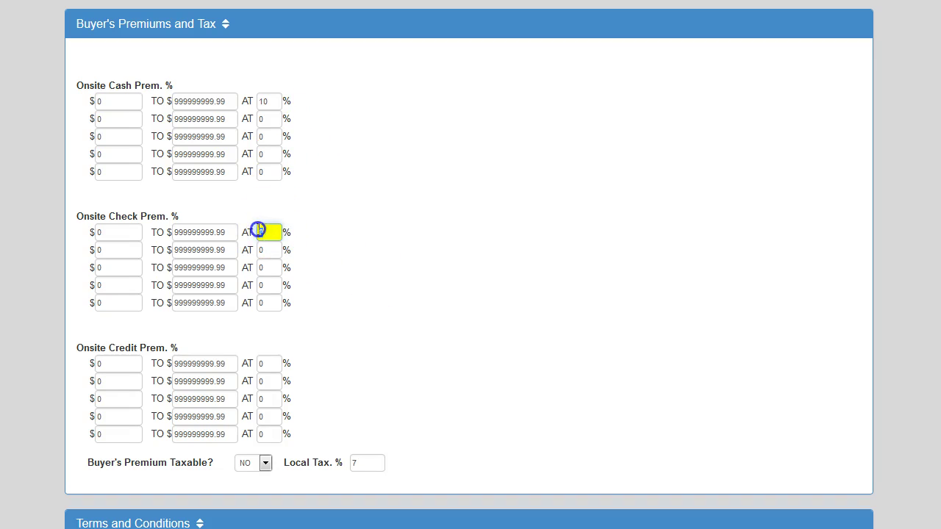
{"action": "left_click_drag", "start_coordinate": [258, 232], "coordinate": [289, 252]}
{"action": "type", "text": "10"}
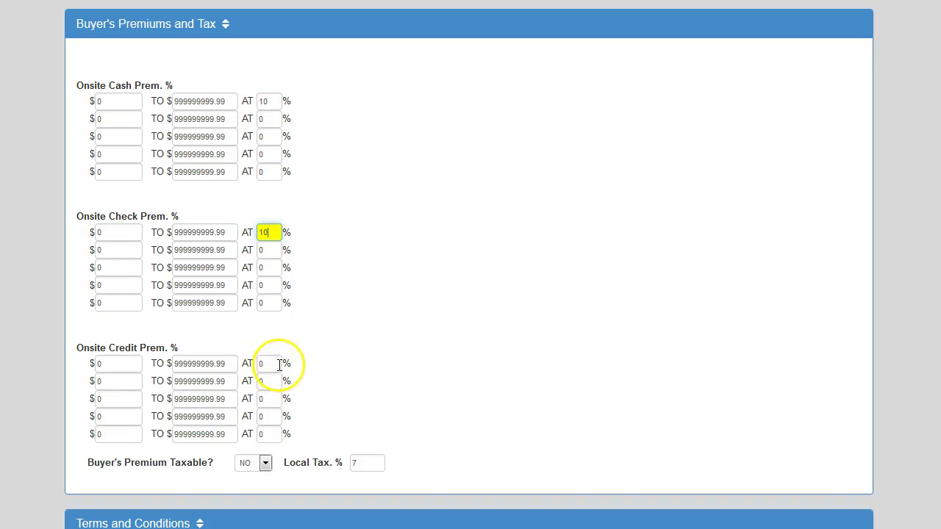
{"action": "left_click_drag", "start_coordinate": [278, 363], "coordinate": [250, 361]}
{"action": "type", "text": "12.5"}
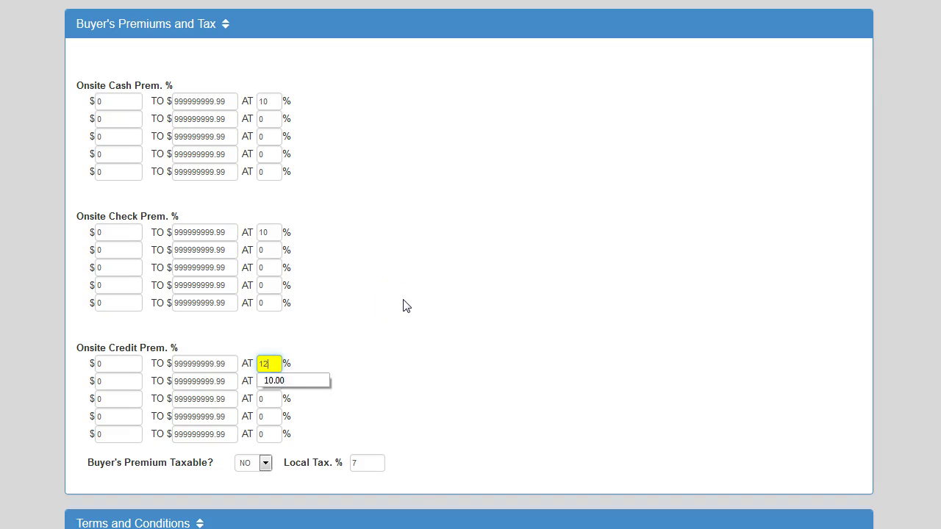
{"action": "left_click", "coordinate": [433, 326]}
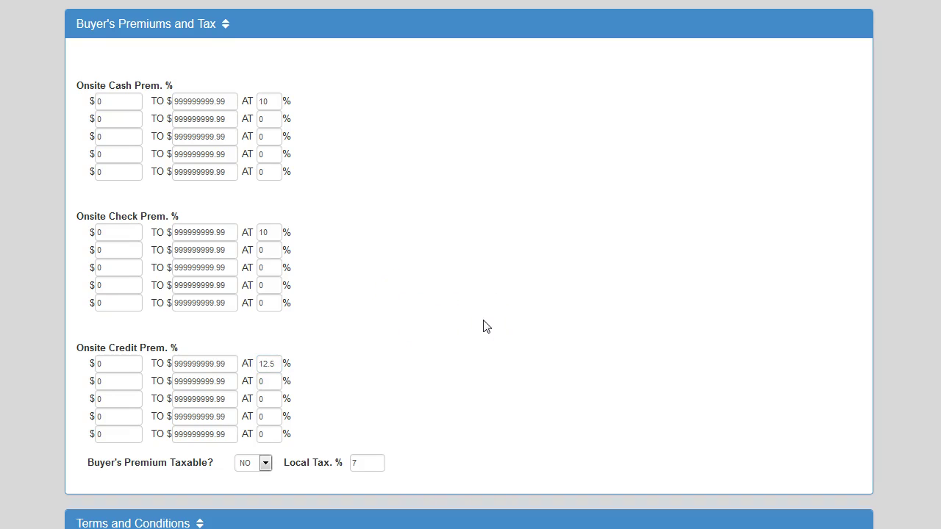
- Enter 'As is where is.' as the auction's terms and conditions
{"action": "scroll", "coordinate": [485, 326], "scroll_direction": "down", "scroll_amount": 3}
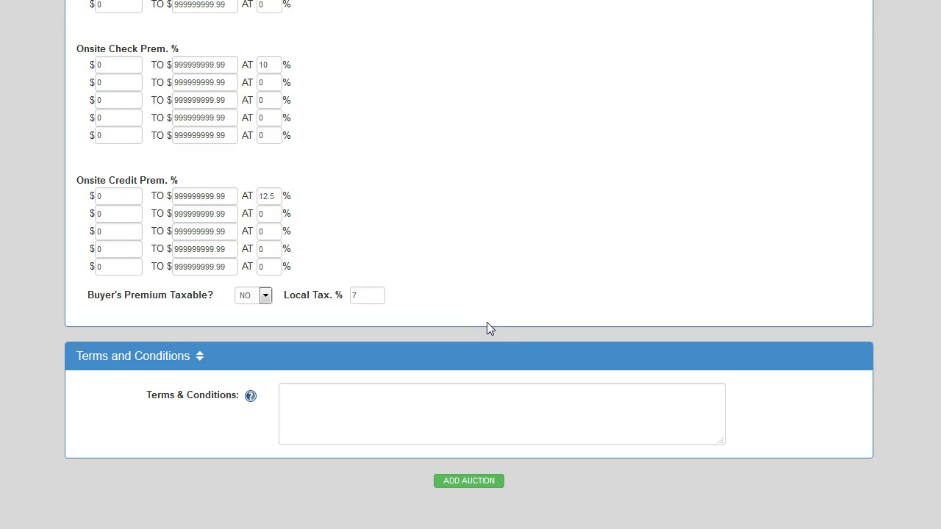
{"action": "left_click", "coordinate": [368, 407]}
{"action": "type", "text": "As is where is."}
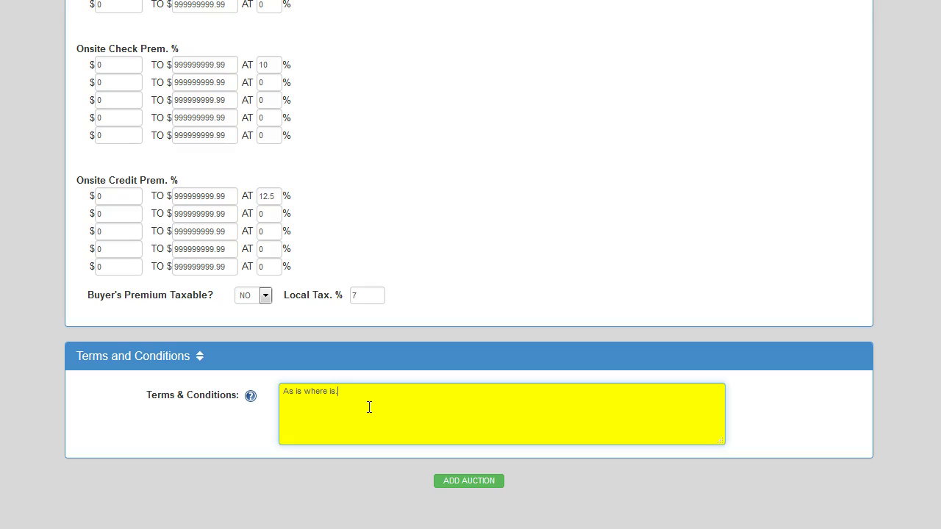
{"action": "left_click", "coordinate": [363, 434]}
{"action": "left_click", "coordinate": [358, 392]}
{"action": "left_click", "coordinate": [390, 402]}
- Save the new 2015-09-18 auction with ADD AUCTION
{"action": "scroll", "coordinate": [533, 410], "scroll_direction": "up", "scroll_amount": 1}
{"action": "scroll", "coordinate": [539, 409], "scroll_direction": "down", "scroll_amount": 1}
{"action": "left_click", "coordinate": [465, 482]}
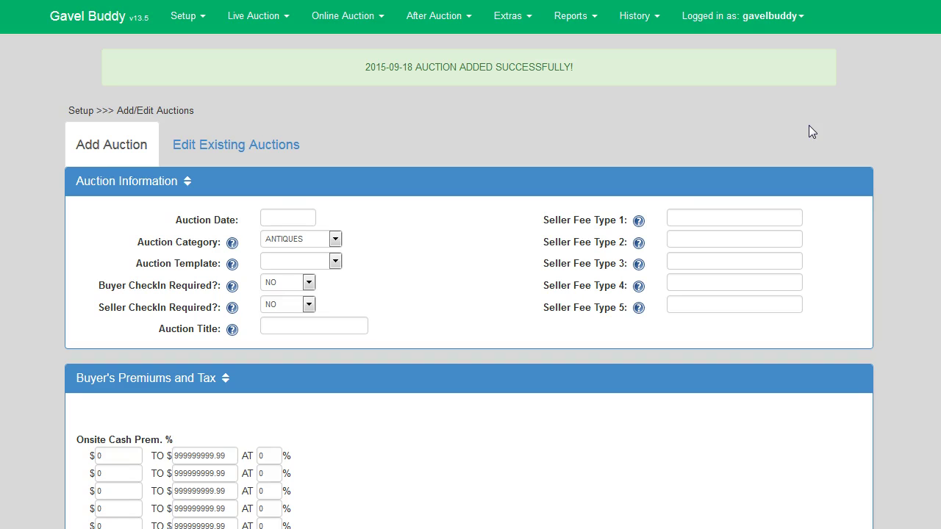
{"action": "left_click", "coordinate": [722, 143]}
{"action": "left_click", "coordinate": [184, 187]}
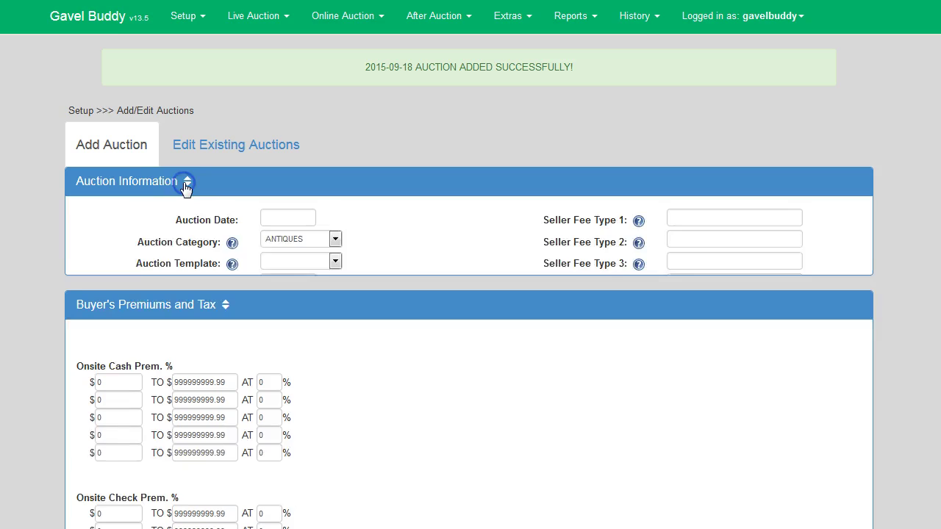
{"action": "left_click", "coordinate": [192, 227]}
{"action": "left_click", "coordinate": [209, 271]}
{"action": "left_click", "coordinate": [215, 228]}
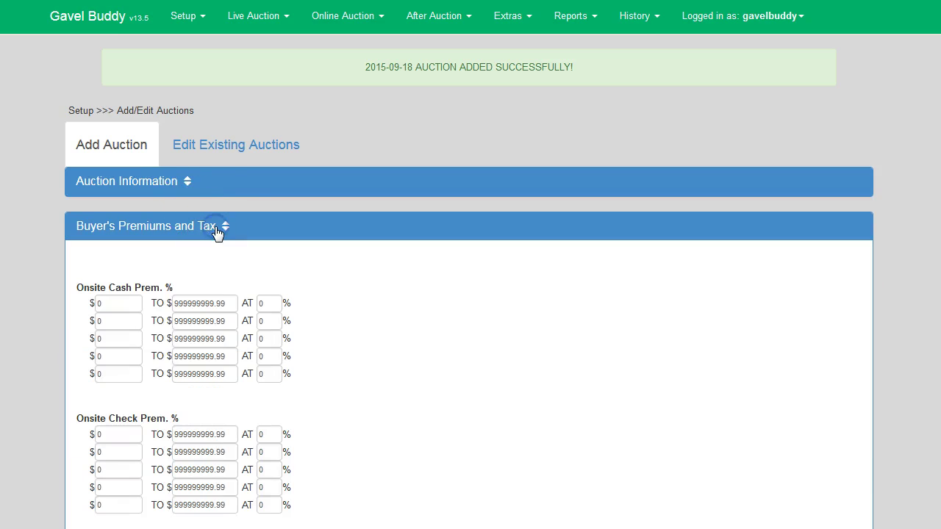
{"action": "left_click", "coordinate": [210, 191]}
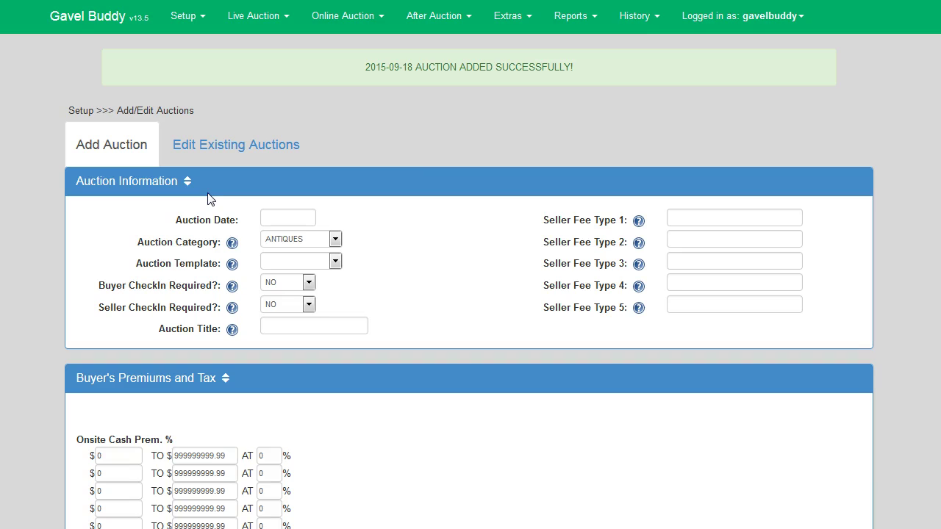
{"action": "left_click", "coordinate": [242, 203]}
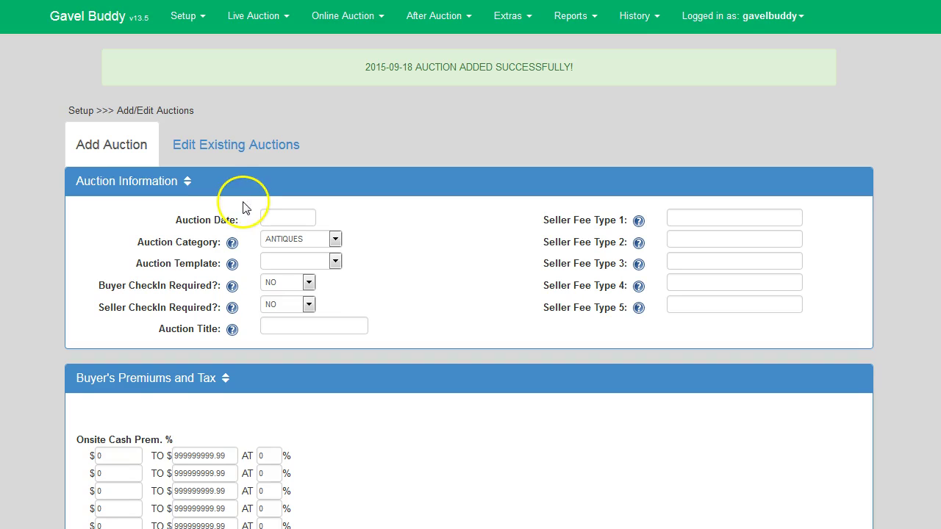
- Open the Weekly Antique Auction from the existing auctions list for editing
{"action": "left_click", "coordinate": [274, 147]}
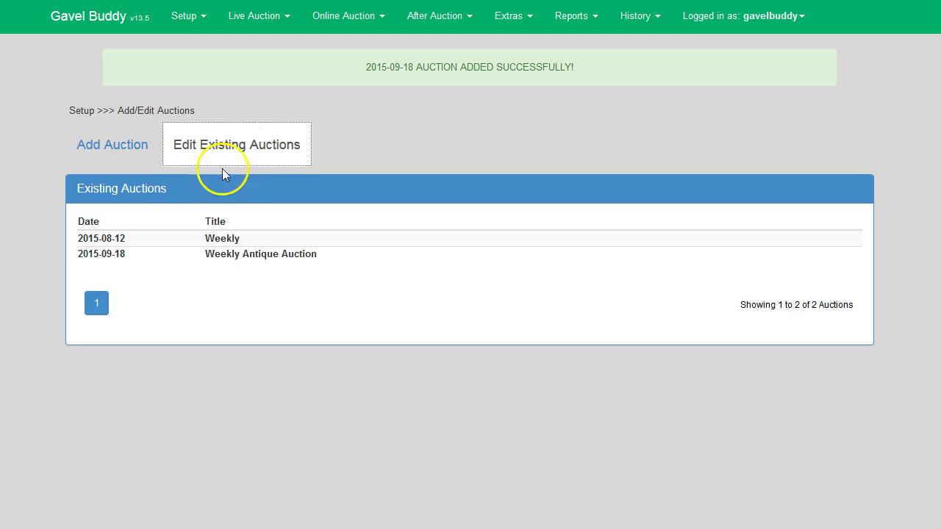
{"action": "left_click", "coordinate": [196, 257]}
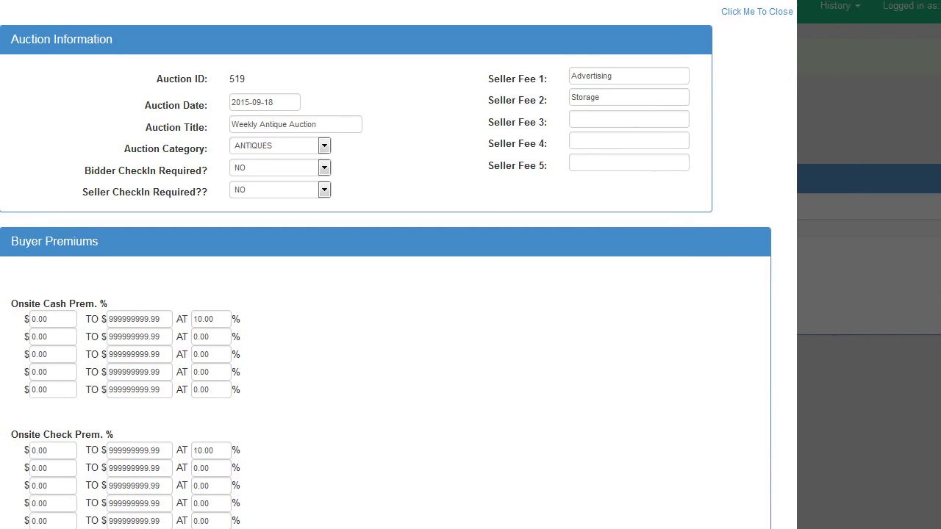
{"action": "left_click", "coordinate": [385, 321]}
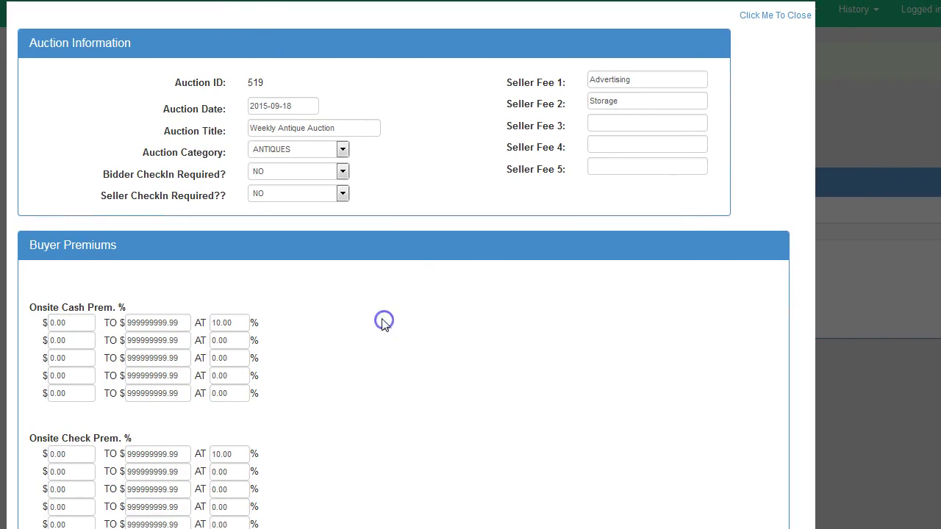
- Clear the Storage seller fee, set first onsite cash and check premiums to 8, and update
{"action": "double_click", "coordinate": [626, 97]}
{"action": "key", "text": "BackSpace"}
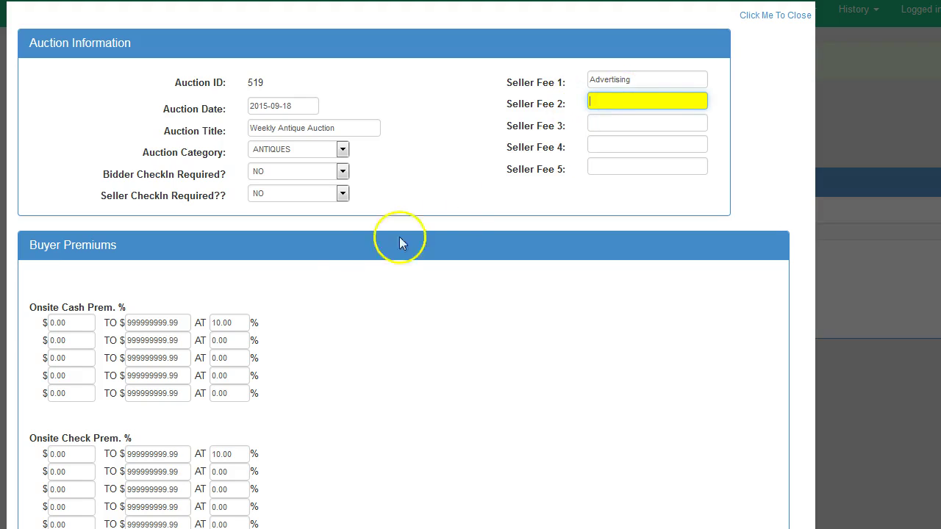
{"action": "left_click_drag", "start_coordinate": [247, 322], "coordinate": [200, 322]}
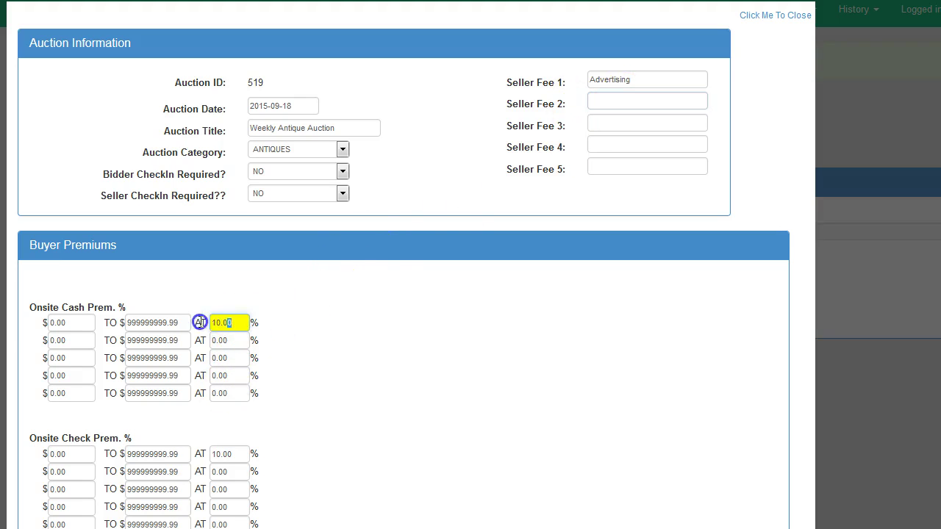
{"action": "type", "text": "8"}
{"action": "scroll", "coordinate": [233, 331], "scroll_direction": "down", "scroll_amount": 1}
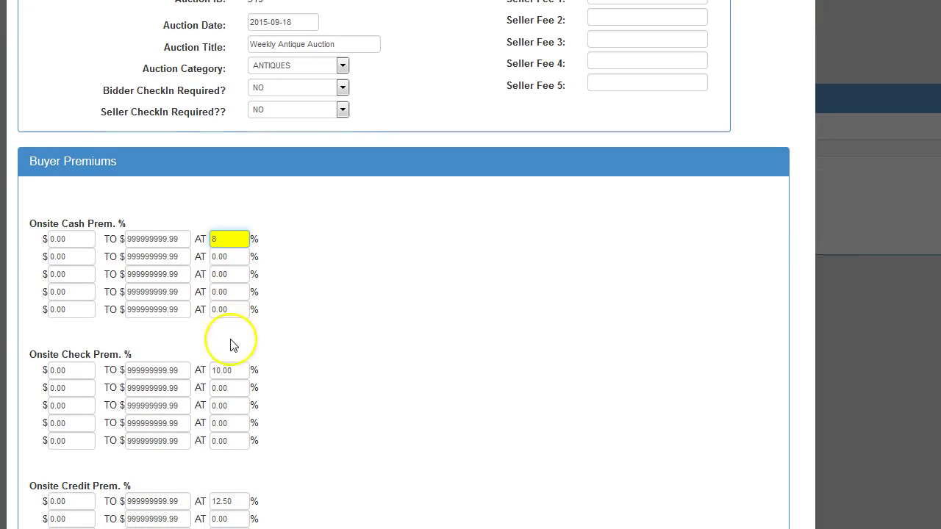
{"action": "left_click_drag", "start_coordinate": [237, 370], "coordinate": [259, 370]}
{"action": "type", "text": "8"}
{"action": "scroll", "coordinate": [408, 334], "scroll_direction": "down", "scroll_amount": 5}
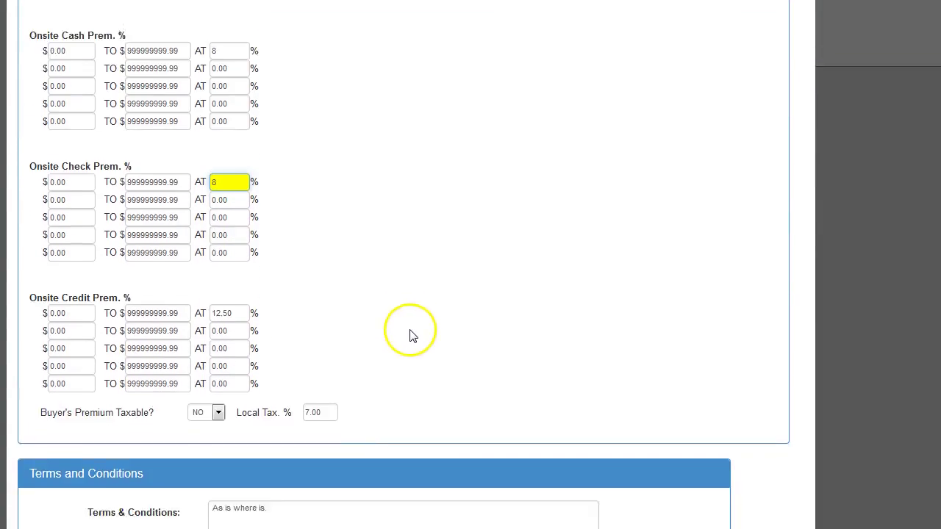
{"action": "left_click", "coordinate": [324, 381]}
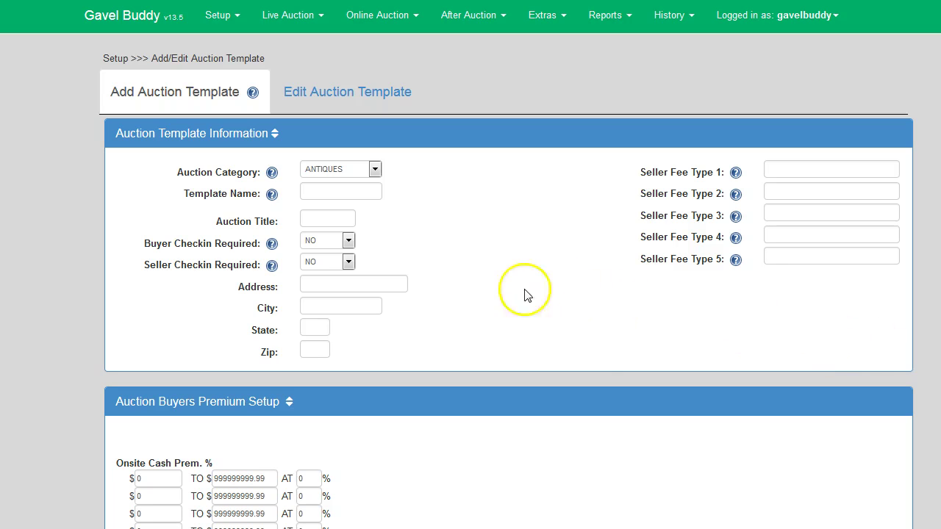
- Open Add/Edit Auction Template from Setup and look over the blank template form
{"action": "left_click", "coordinate": [220, 15]}
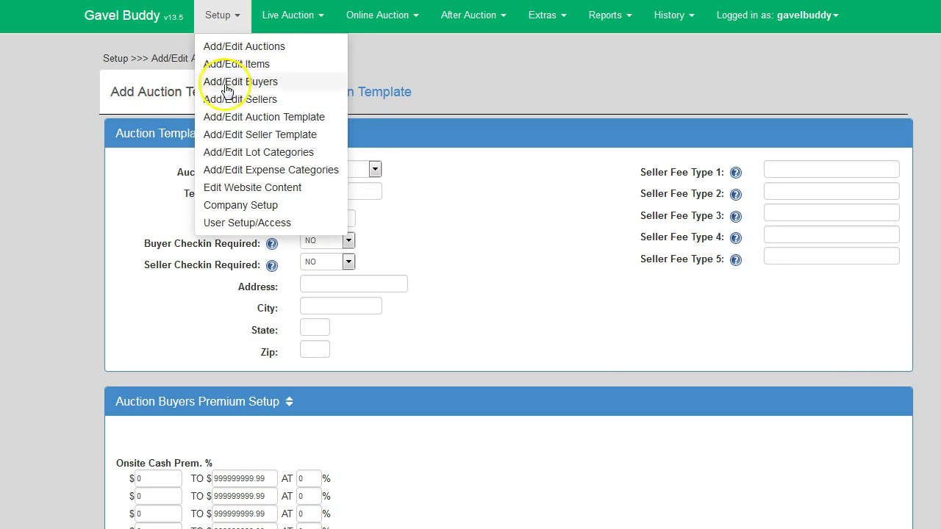
{"action": "left_click", "coordinate": [247, 122]}
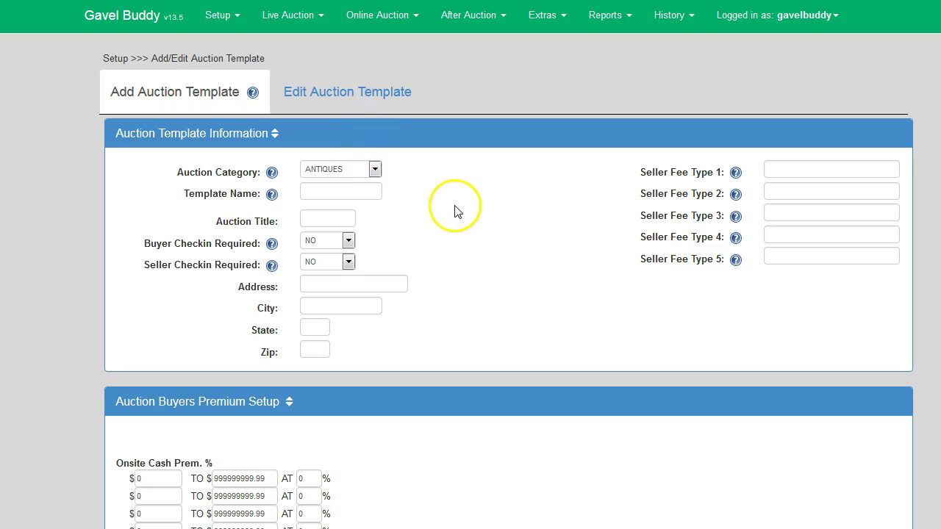
{"action": "scroll", "coordinate": [459, 213], "scroll_direction": "down", "scroll_amount": 3}
{"action": "scroll", "coordinate": [467, 225], "scroll_direction": "down", "scroll_amount": 1}
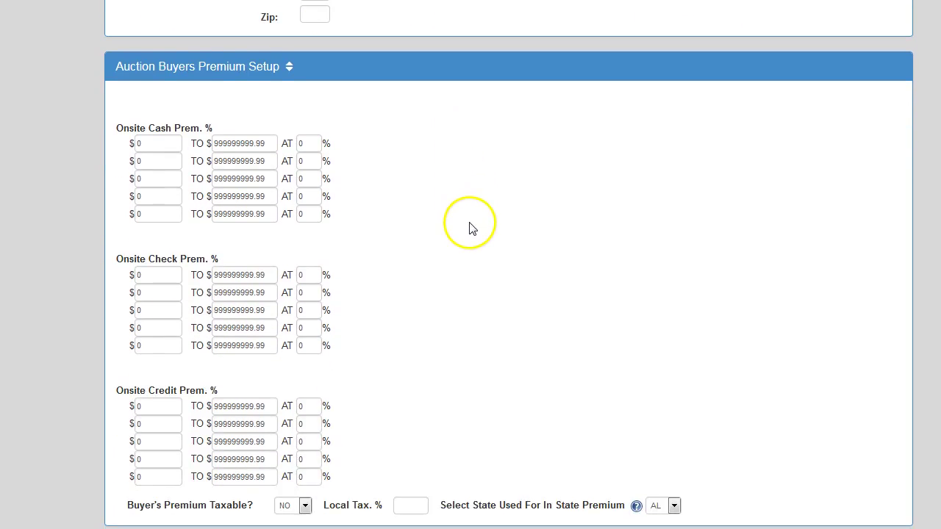
{"action": "scroll", "coordinate": [471, 228], "scroll_direction": "down", "scroll_amount": 1}
{"action": "scroll", "coordinate": [474, 227], "scroll_direction": "up", "scroll_amount": 4}
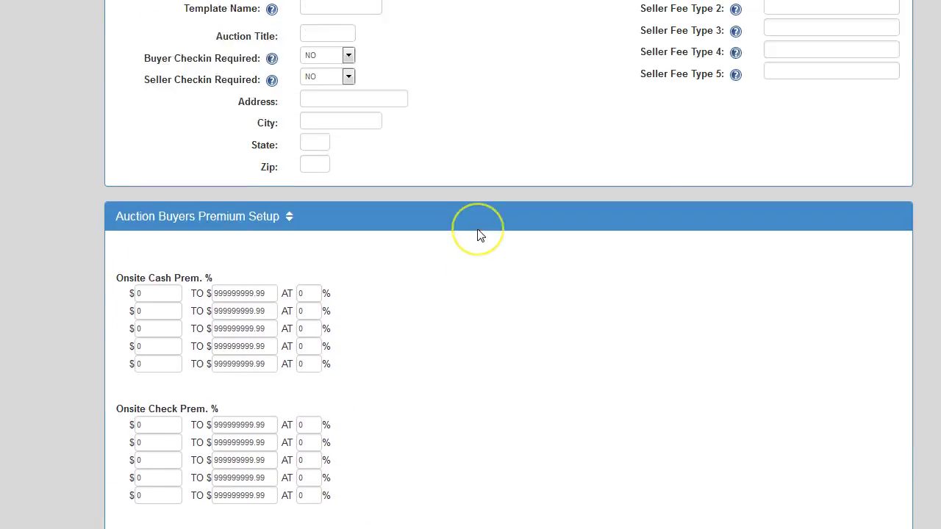
{"action": "scroll", "coordinate": [477, 234], "scroll_direction": "up", "scroll_amount": 1}
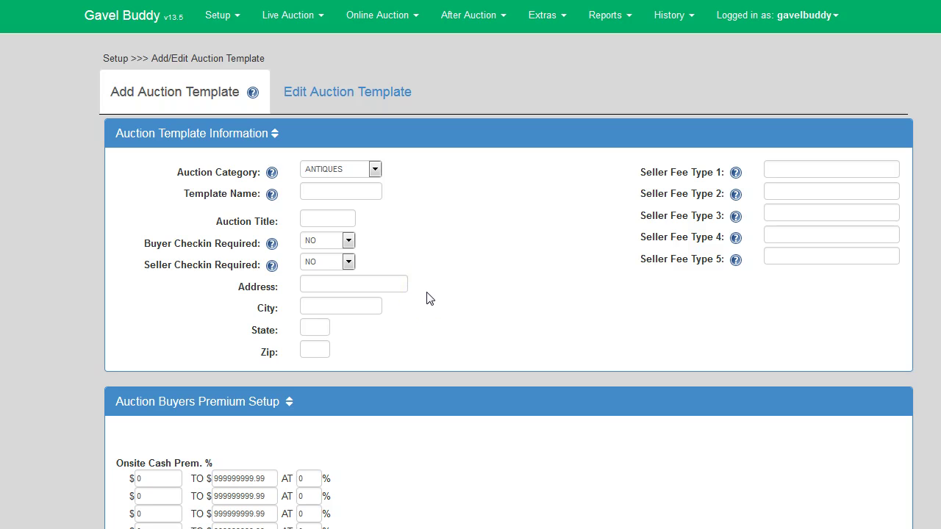
- View the Antique Auctions template from the Edit Auction Template list, then close it
{"action": "left_click", "coordinate": [324, 98]}
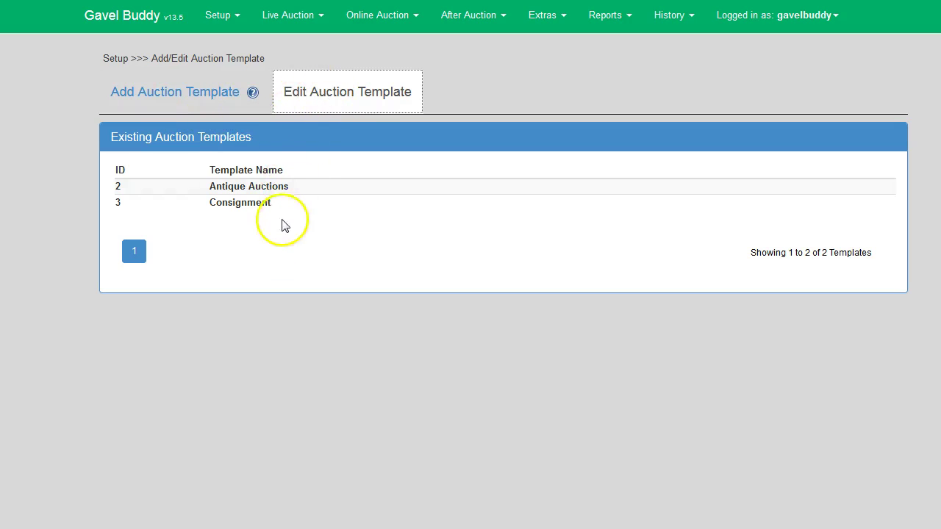
{"action": "left_click", "coordinate": [301, 185]}
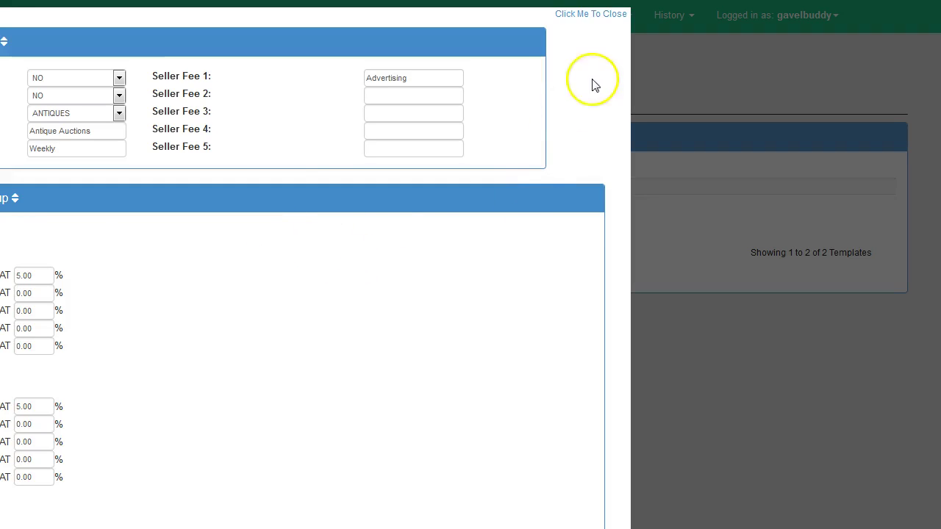
{"action": "left_click", "coordinate": [617, 15]}
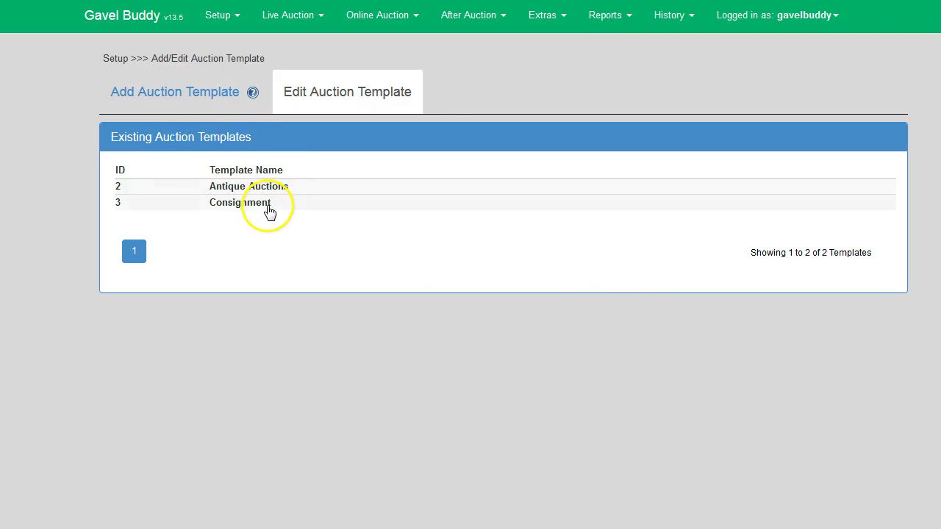
{"action": "left_click", "coordinate": [231, 24]}
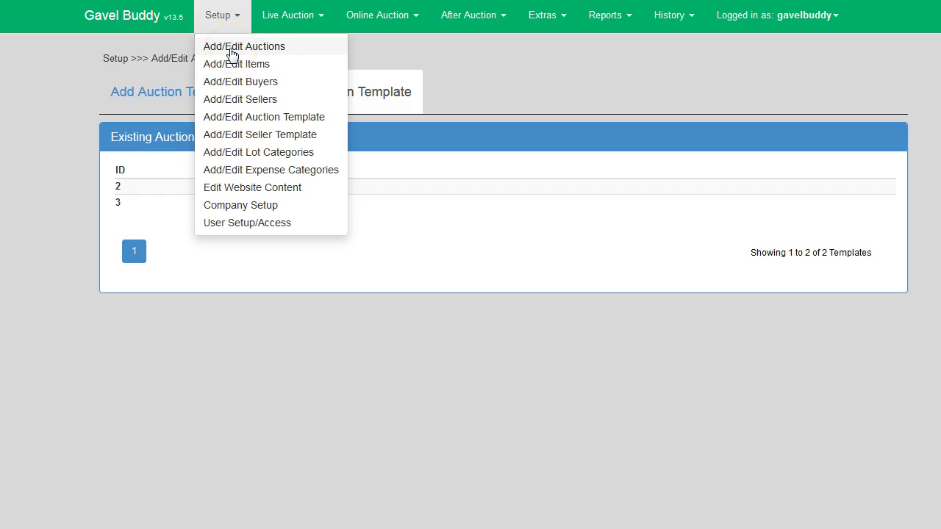
- Apply the Antique Auctions template to a new auction, prefilling title Weekly, Advertising fee, 5% premiums
{"action": "left_click", "coordinate": [230, 47]}
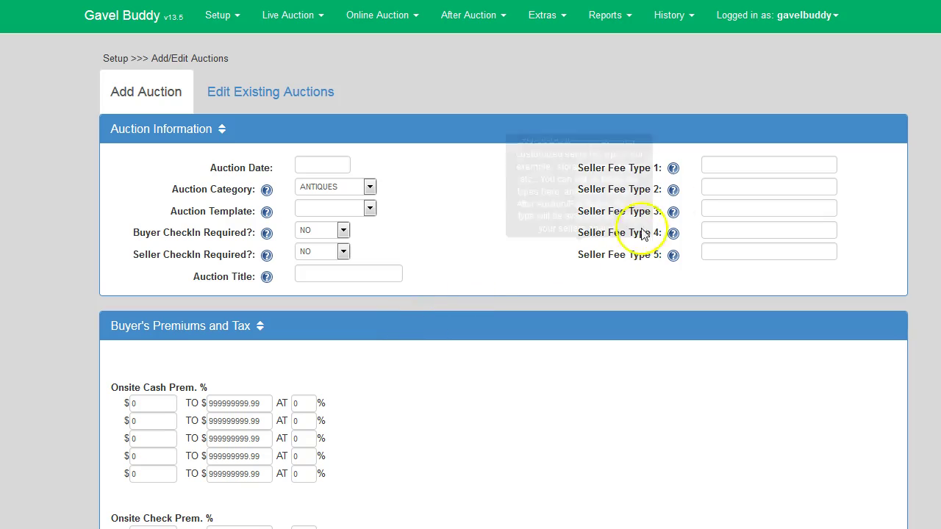
{"action": "left_click", "coordinate": [369, 210]}
{"action": "left_click", "coordinate": [360, 237]}
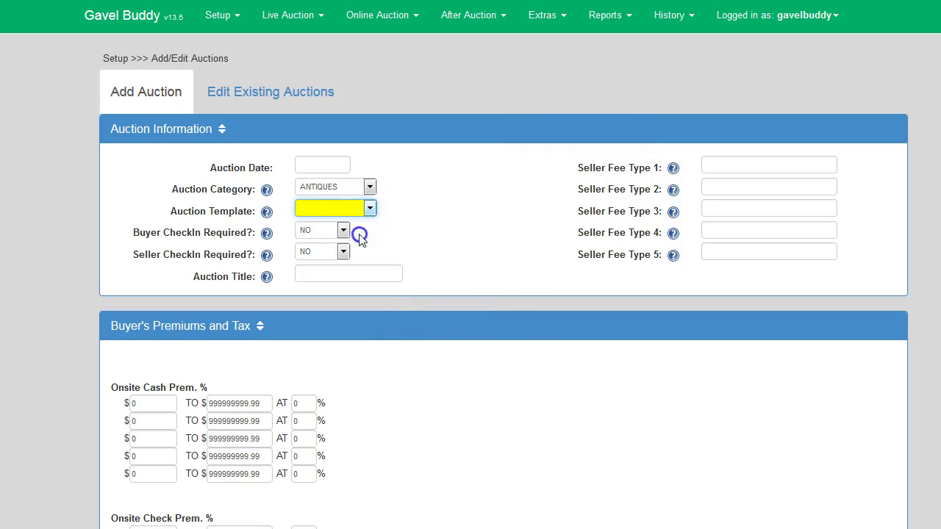
{"action": "scroll", "coordinate": [455, 357], "scroll_direction": "down", "scroll_amount": 1}
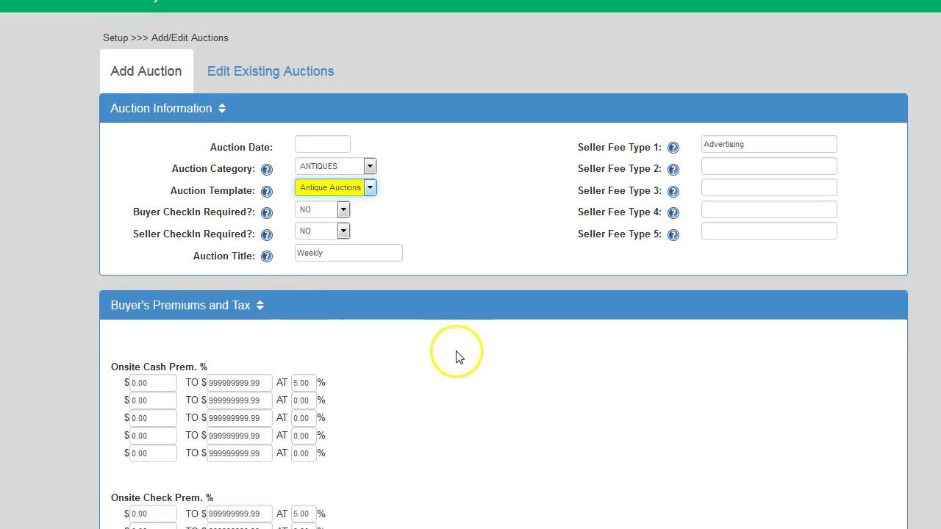
{"action": "scroll", "coordinate": [457, 354], "scroll_direction": "down", "scroll_amount": 5}
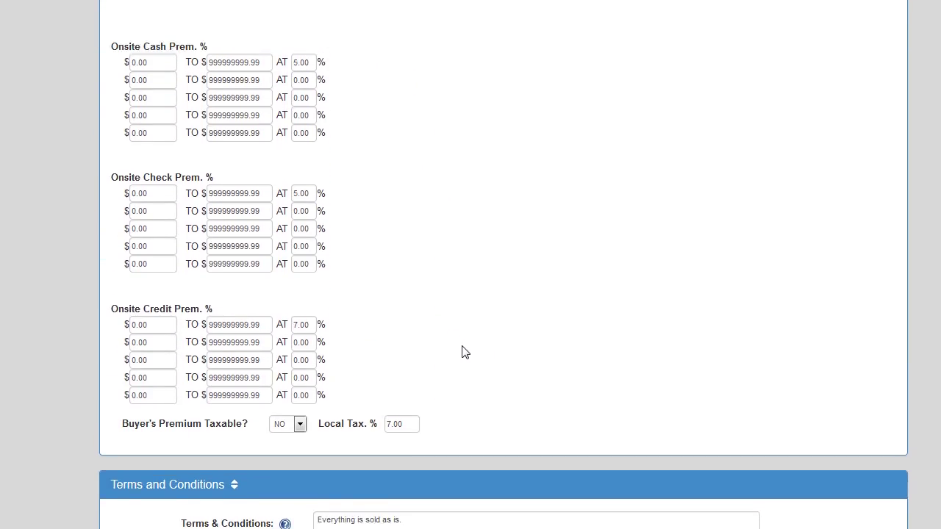
{"action": "scroll", "coordinate": [464, 352], "scroll_direction": "up", "scroll_amount": 4}
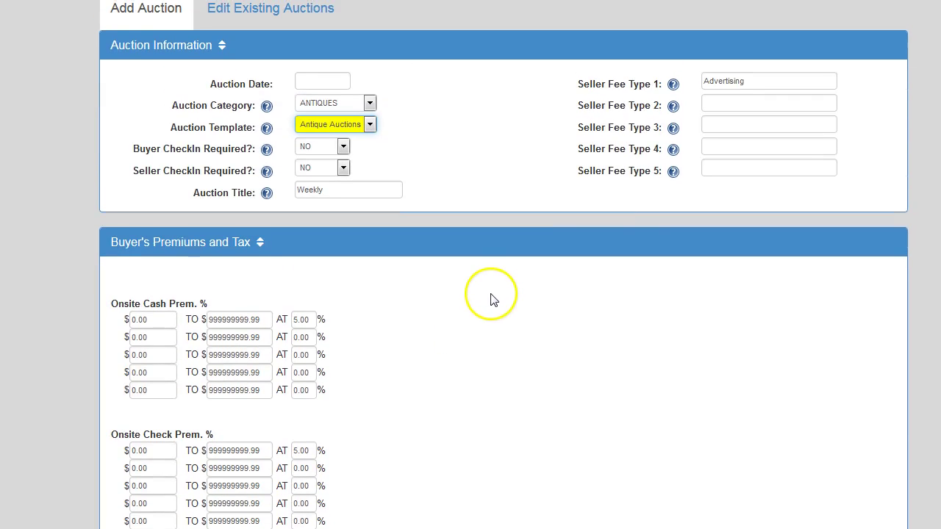
{"action": "scroll", "coordinate": [491, 299], "scroll_direction": "up", "scroll_amount": 2}
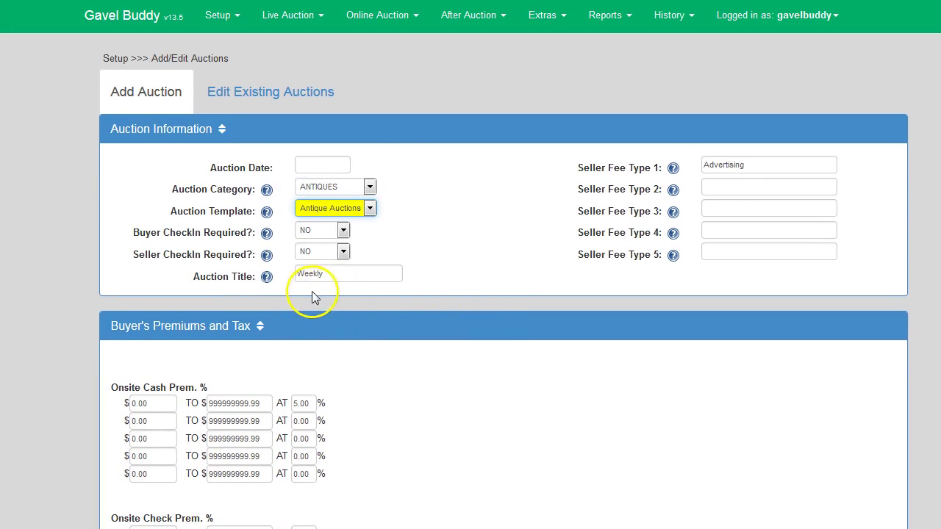
{"action": "scroll", "coordinate": [614, 276], "scroll_direction": "down", "scroll_amount": 1}
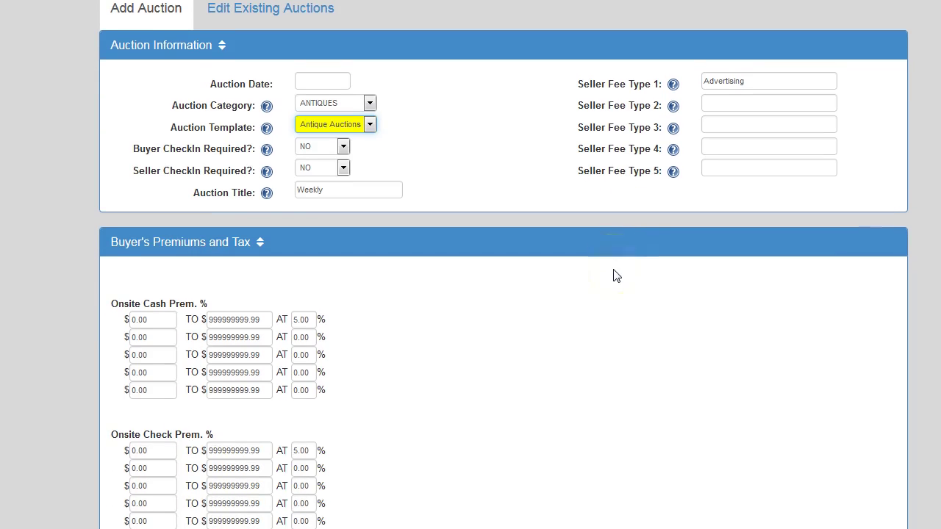